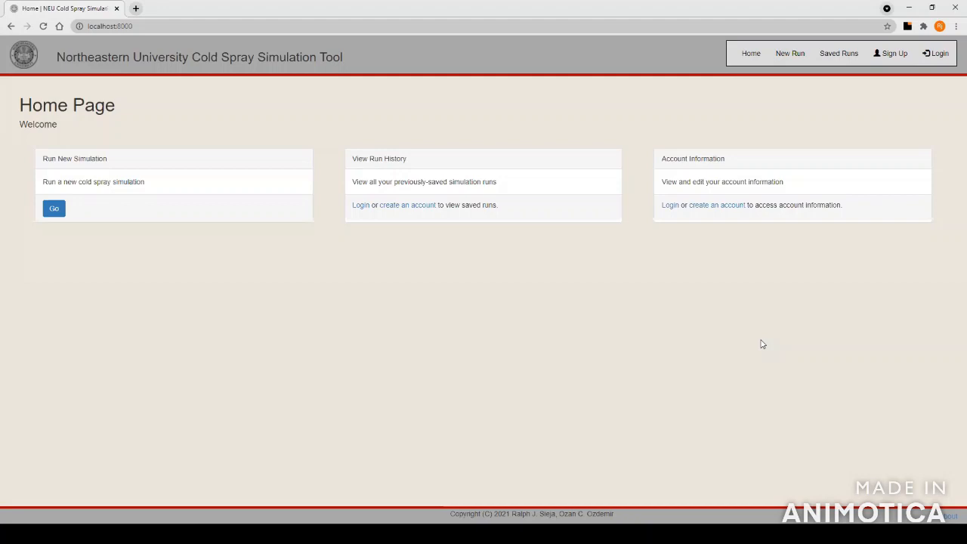
Log in with the saved account and log out again
click(942, 58)
click(44, 225)
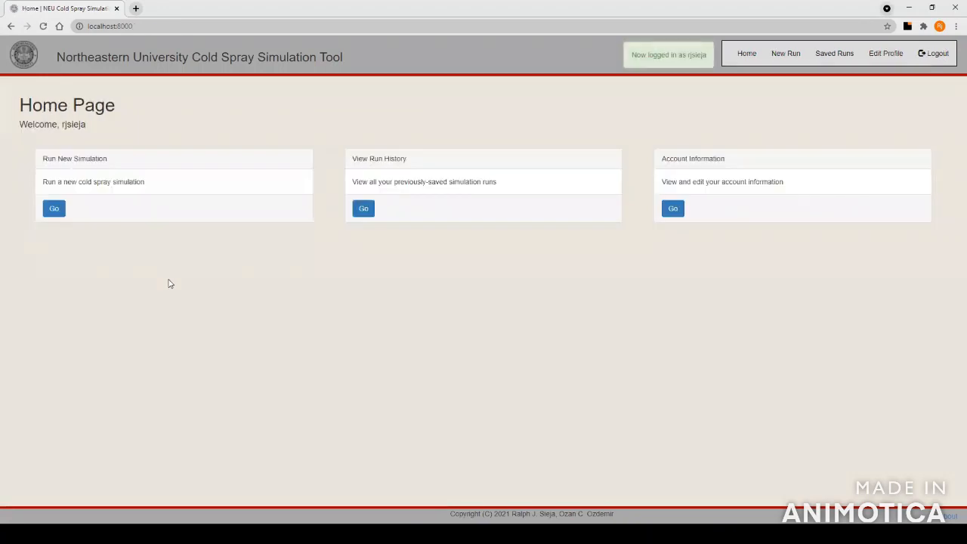
click(941, 54)
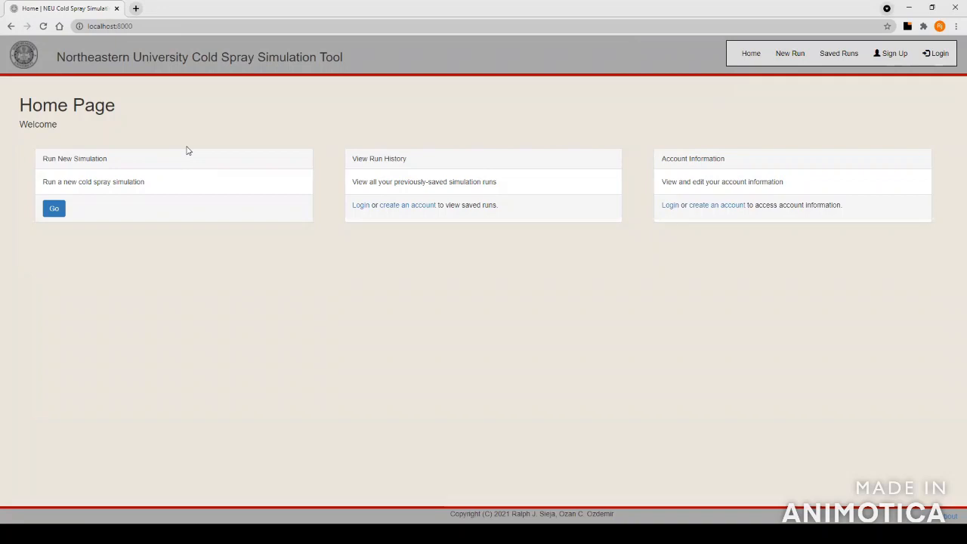
Log in with the saved account and start a new cold spray simulation run
click(936, 53)
click(41, 231)
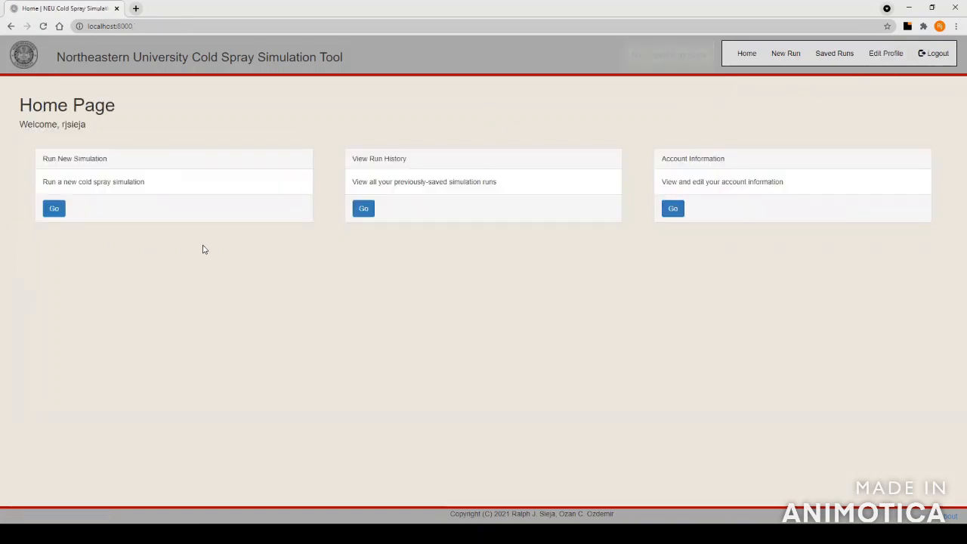
click(45, 213)
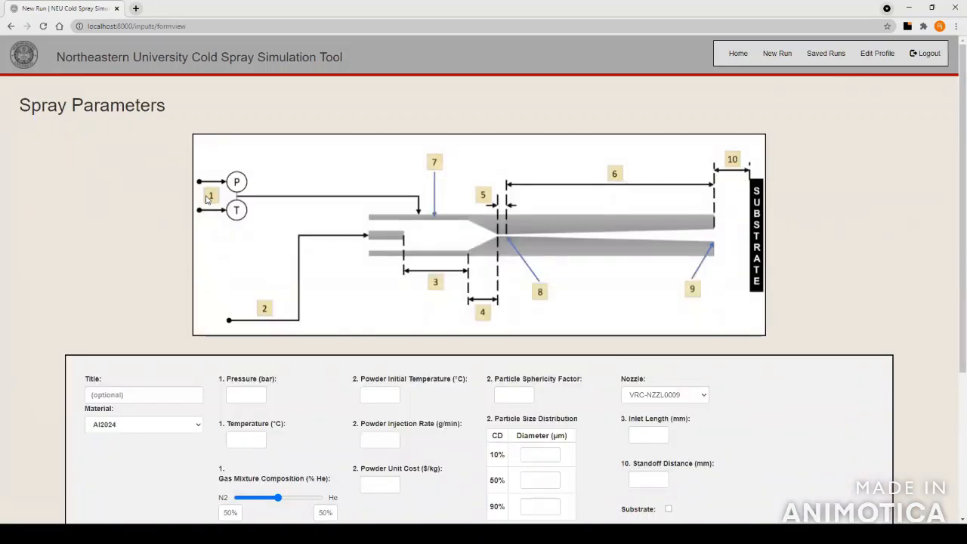
Set the spray material to Custom to bring up its material property fields
scroll(206, 198, down, 3)
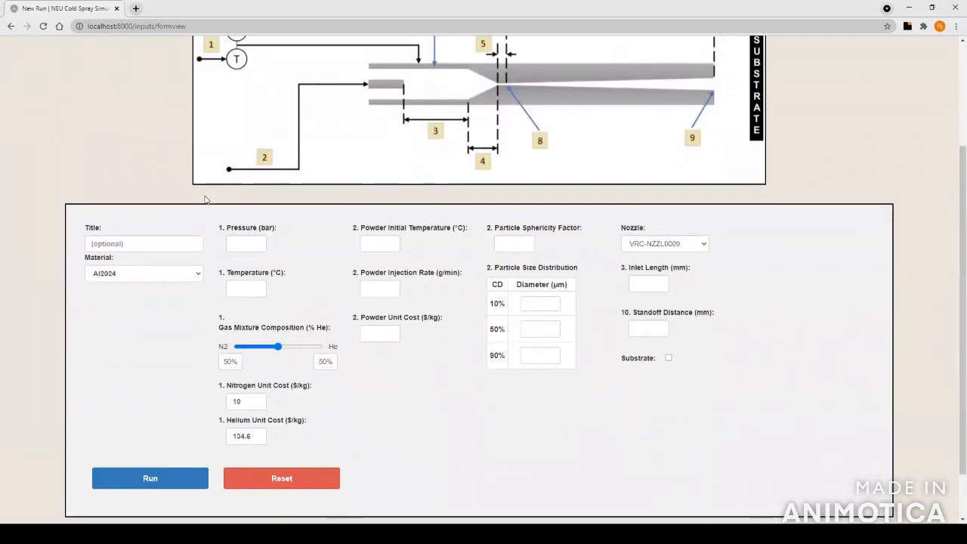
scroll(206, 198, up, 3)
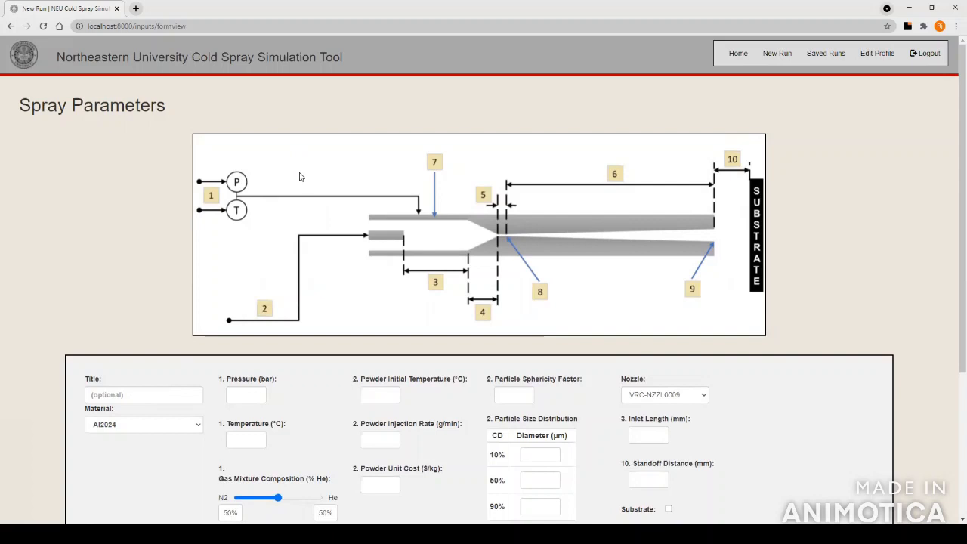
scroll(299, 177, down, 2)
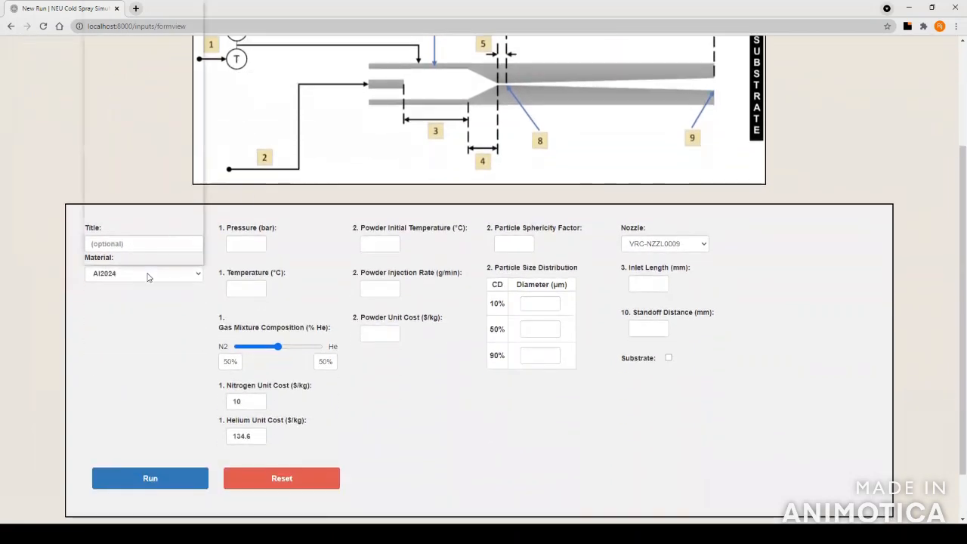
click(149, 275)
scroll(152, 189, down, 3)
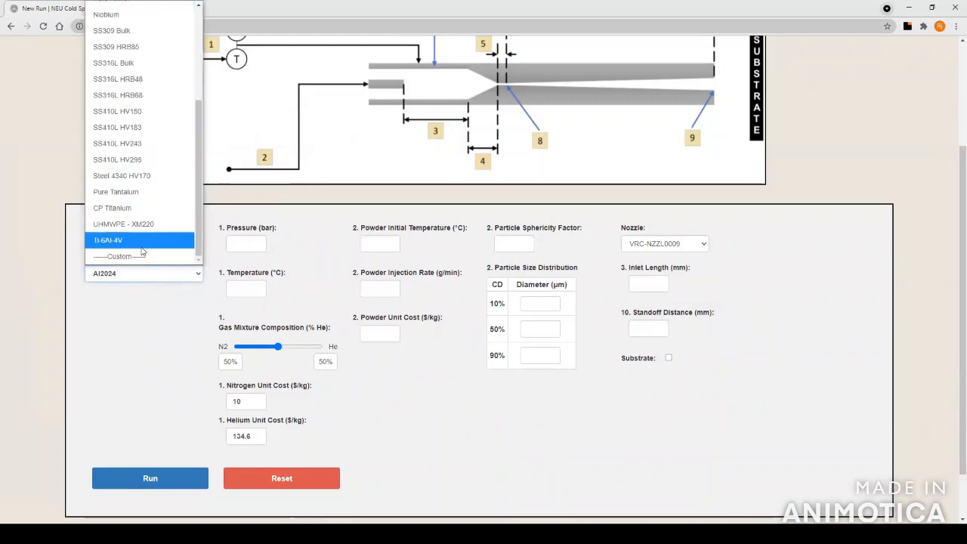
click(141, 256)
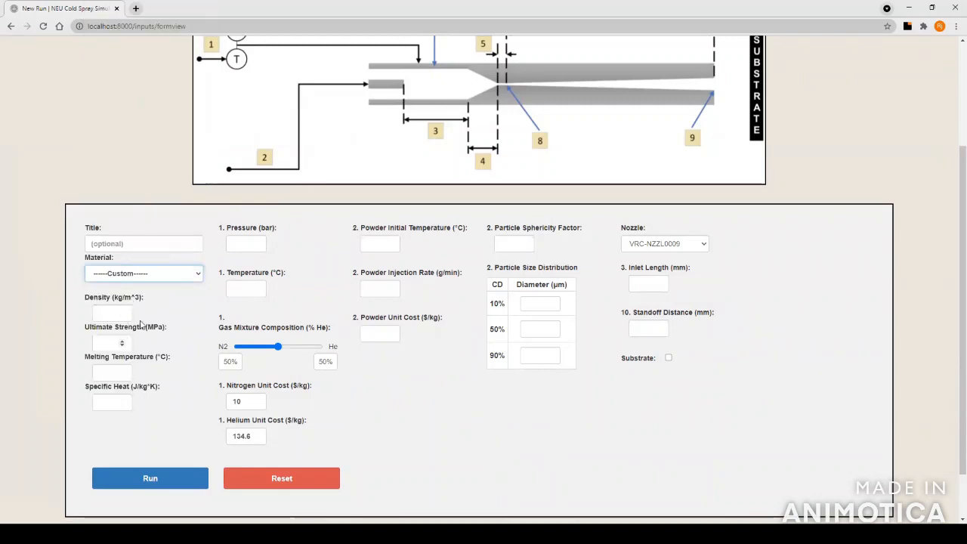
Set the spray material to Pure Nickel
click(170, 275)
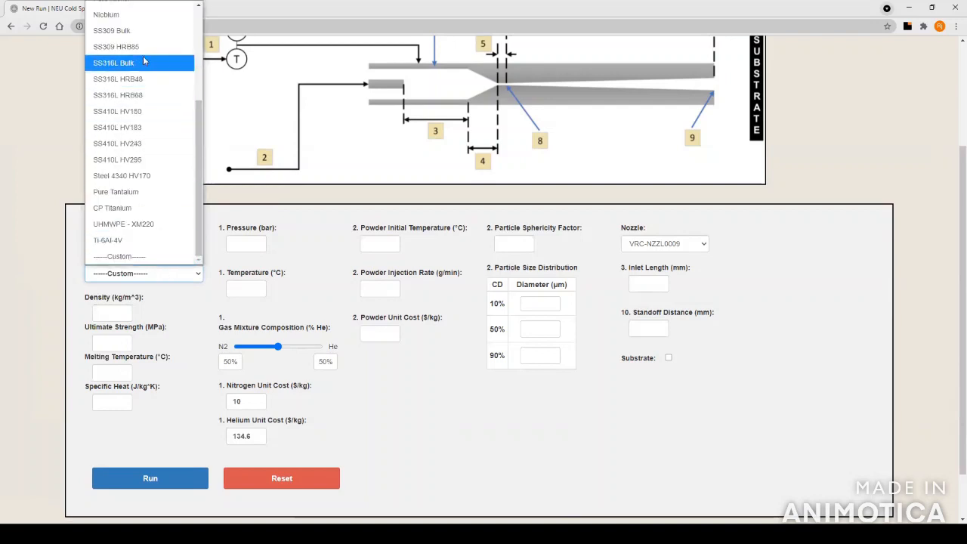
scroll(147, 87, up, 2)
click(143, 99)
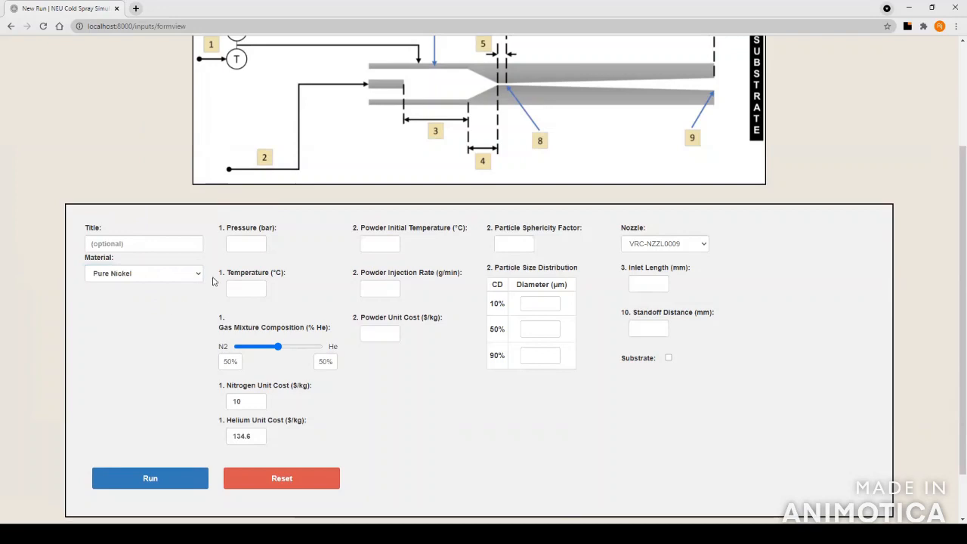
Set the gas pressure to 35 bar, the gas temperature to 400 °C and the mixture to 100% nitrogen with 0% helium
scroll(220, 285, up, 2)
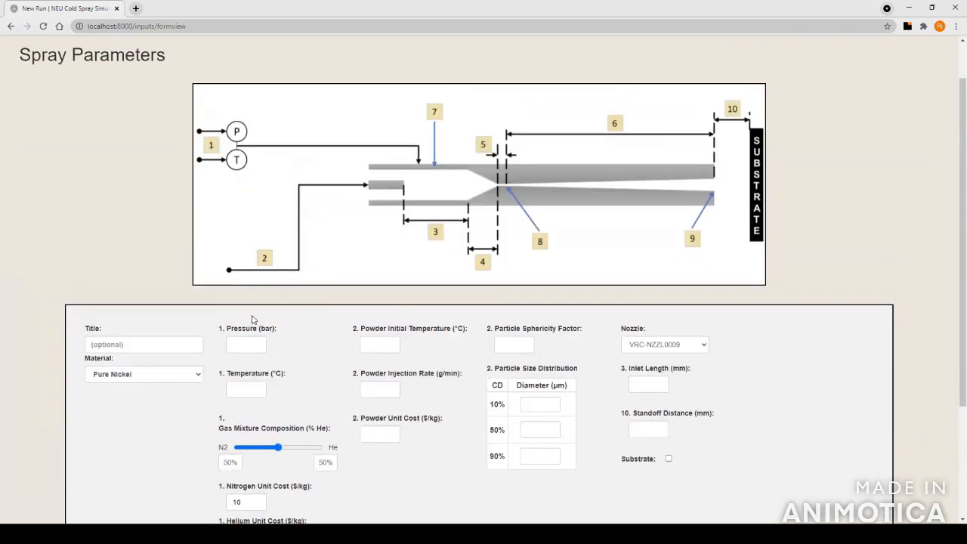
scroll(292, 279, down, 1)
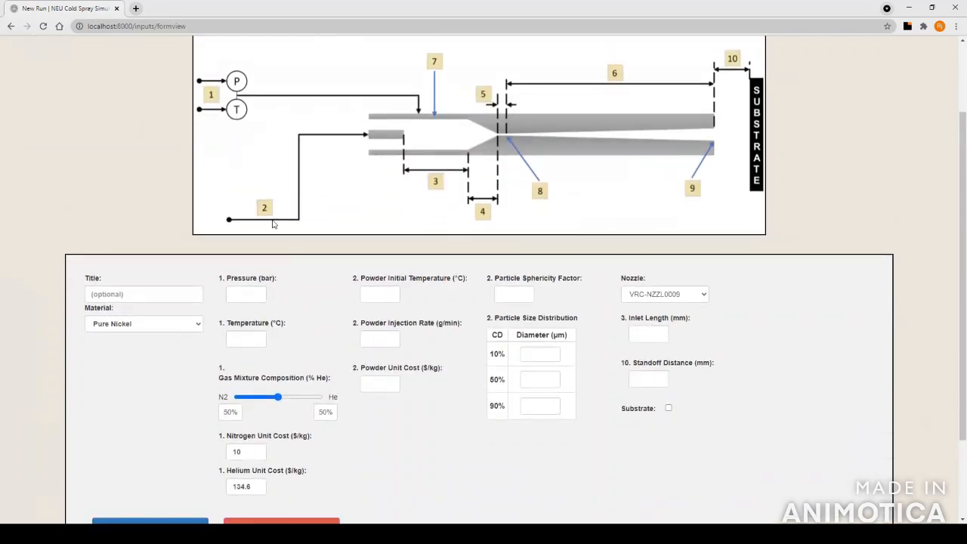
scroll(295, 260, down, 1)
click(249, 244)
text(35)
key(Tab)
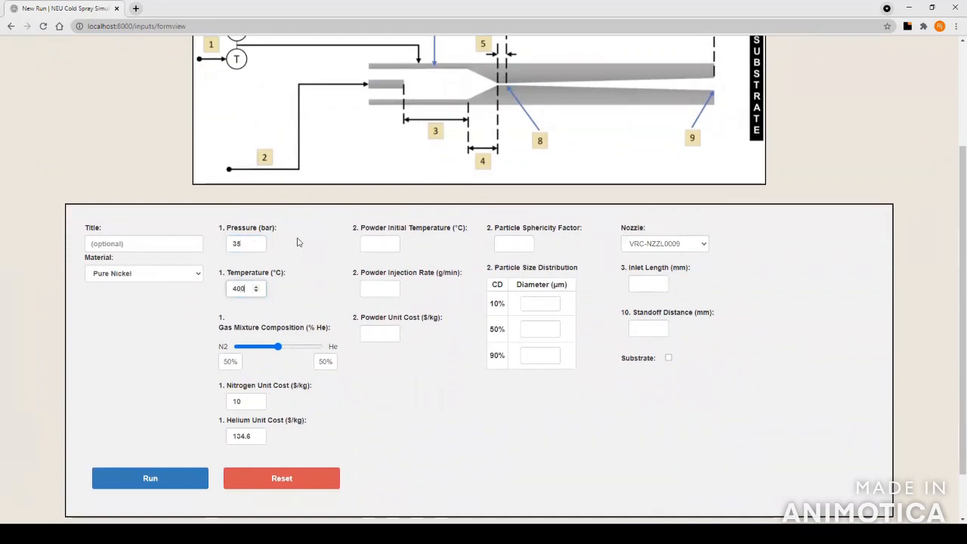
click(276, 350)
drag(277, 351, 227, 353)
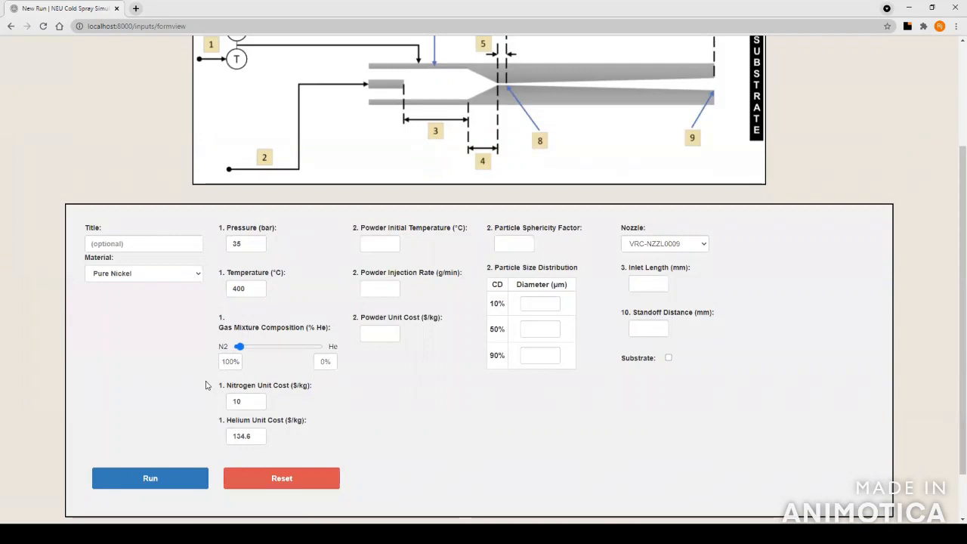
Set the powder initial temperature to 20 °C, the injection rate to 2 g/min and the powder unit cost to 150 $/kg
scroll(340, 382, down, 1)
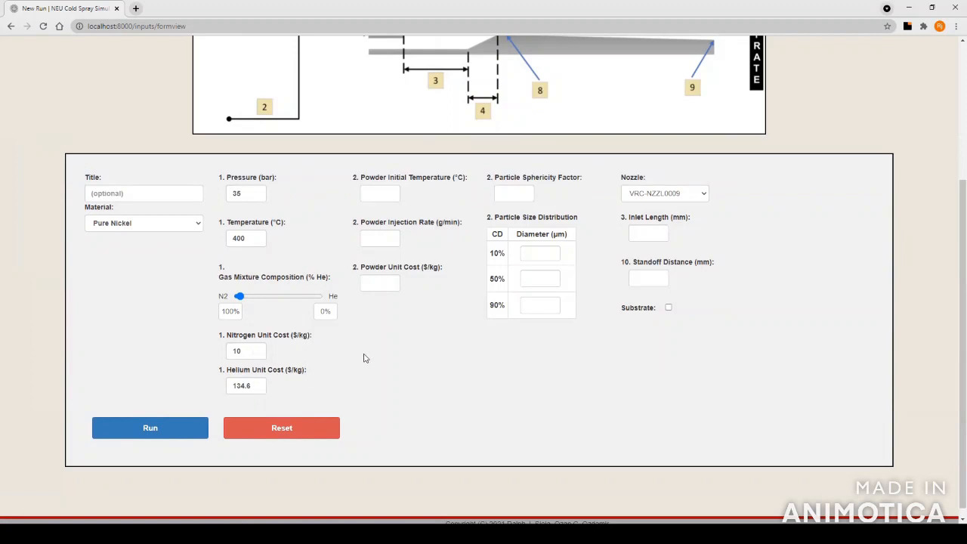
scroll(363, 358, up, 1)
scroll(374, 360, up, 1)
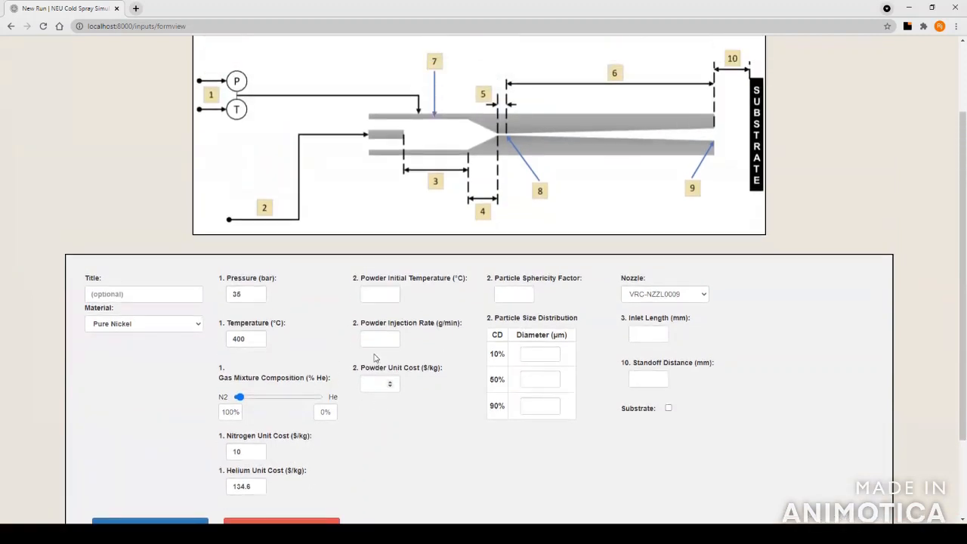
click(374, 296)
key(Tab)
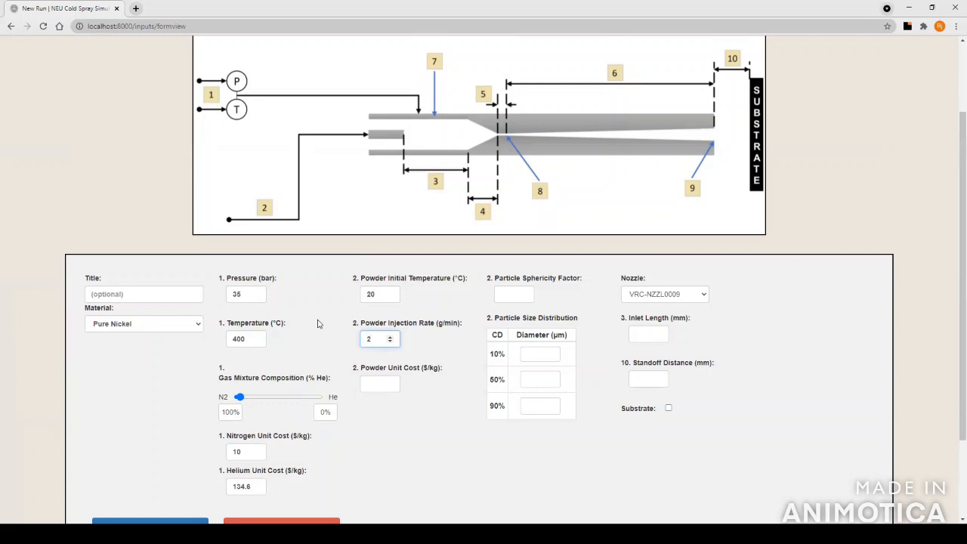
key(Tab)
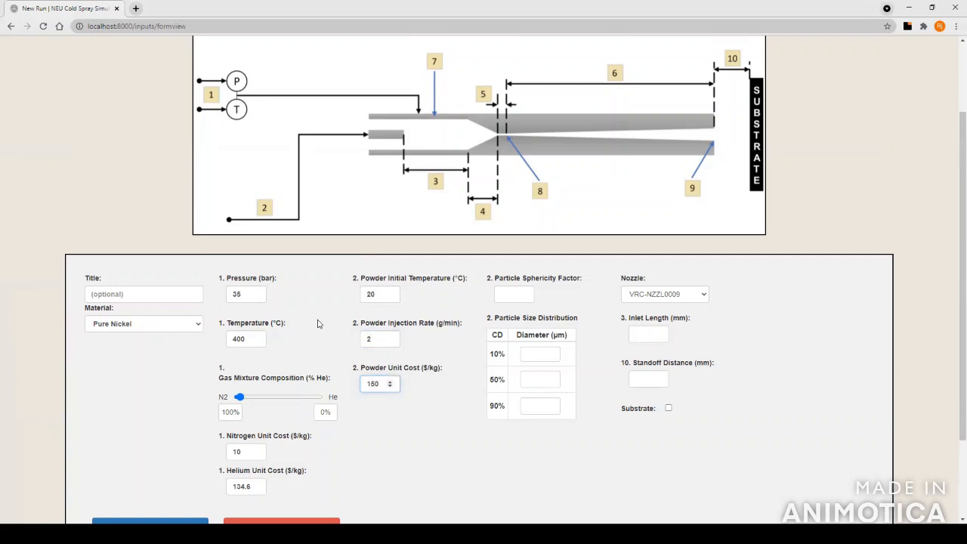
Set the particle sphericity factor to 0.9 and the 10%, 50% and 90% particle diameters to 24, 36 and 50 µm
click(506, 294)
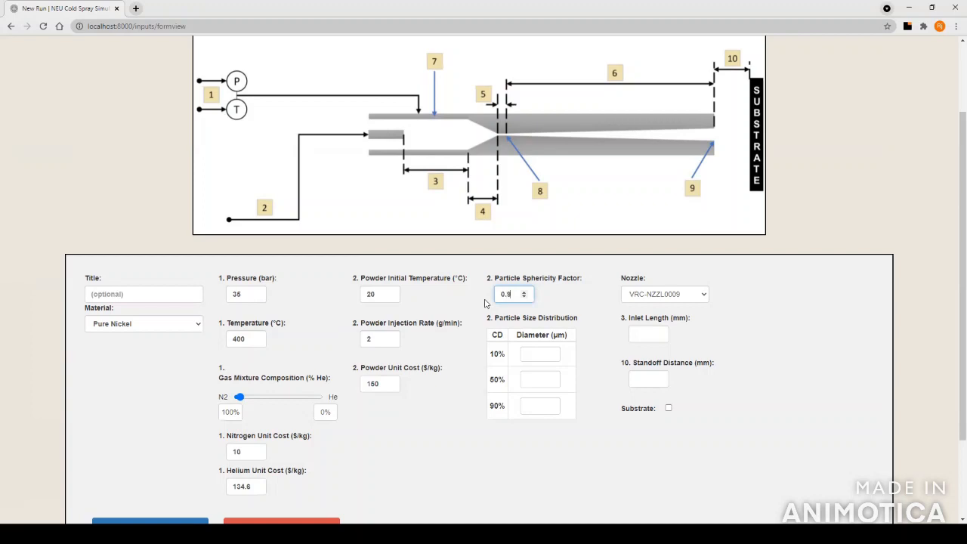
click(566, 304)
scroll(569, 303, down, 1)
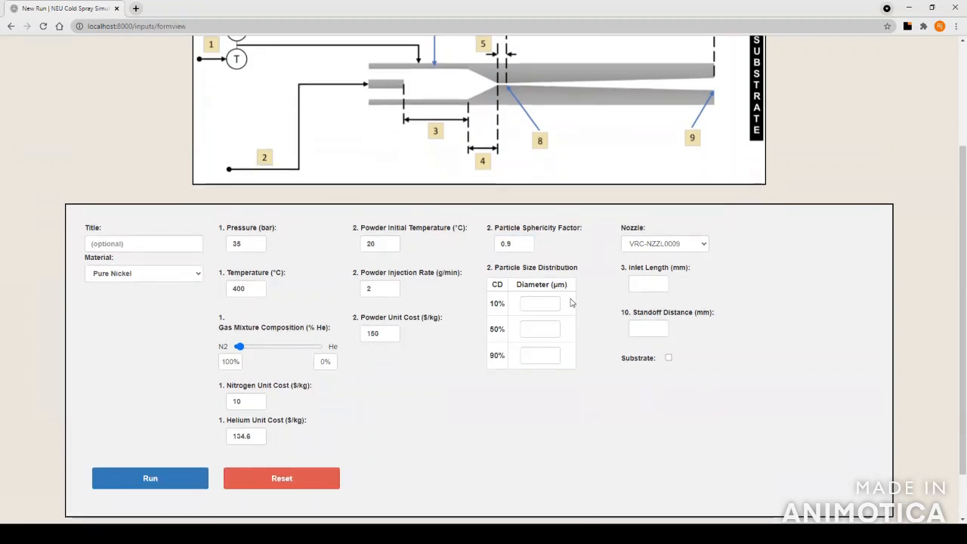
click(529, 306)
key(Tab)
text(3)
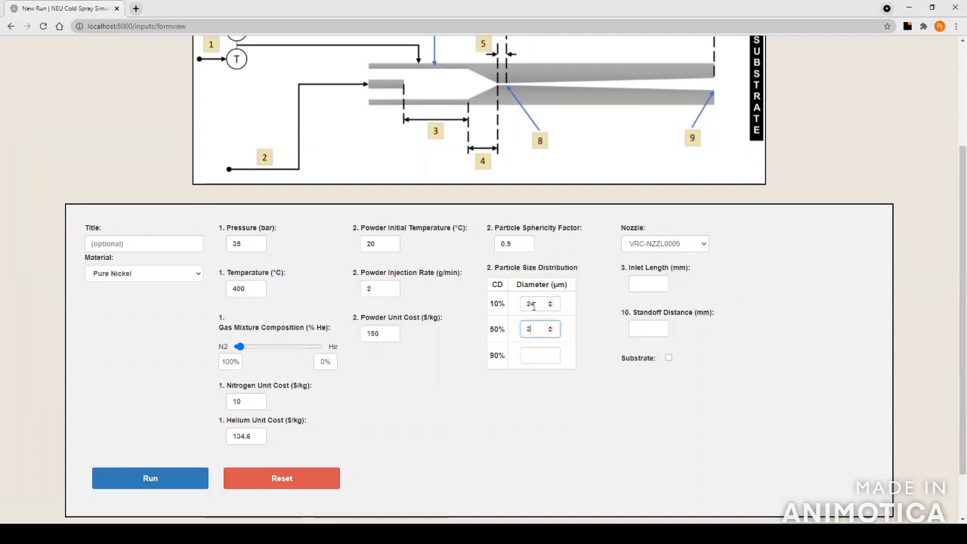
key(Tab)
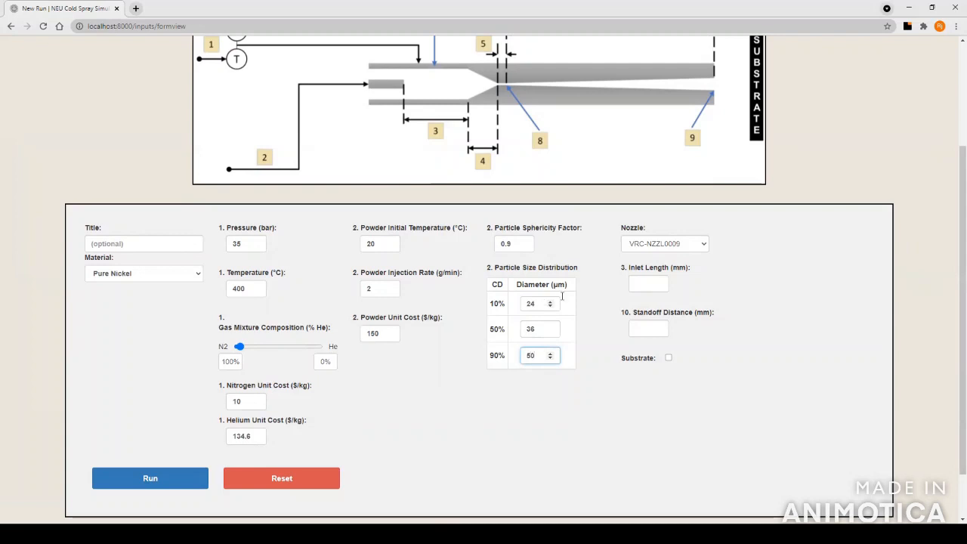
click(594, 288)
Switch the nozzle to Custom to bring up its geometry fields and return it to VRC-NZZL0009
scroll(594, 289, up, 2)
scroll(608, 293, down, 1)
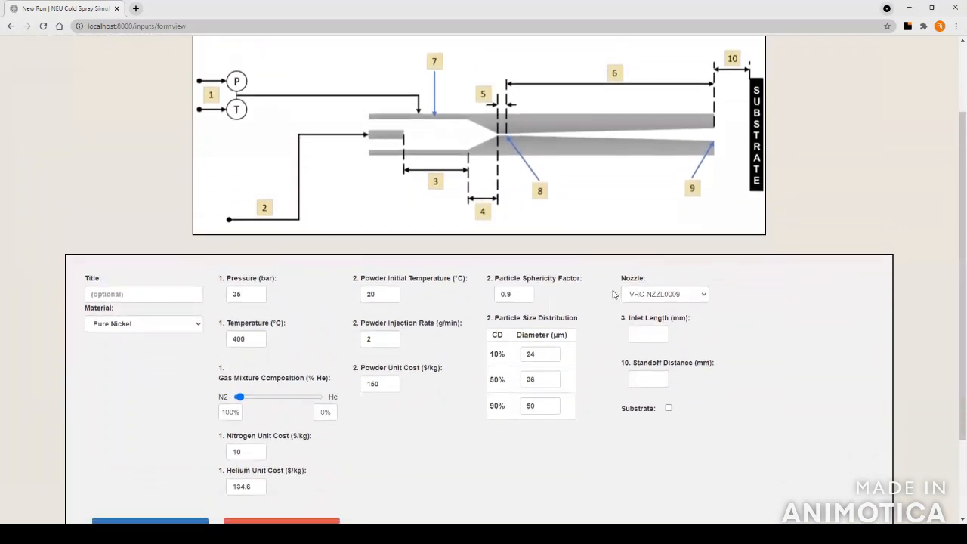
click(659, 298)
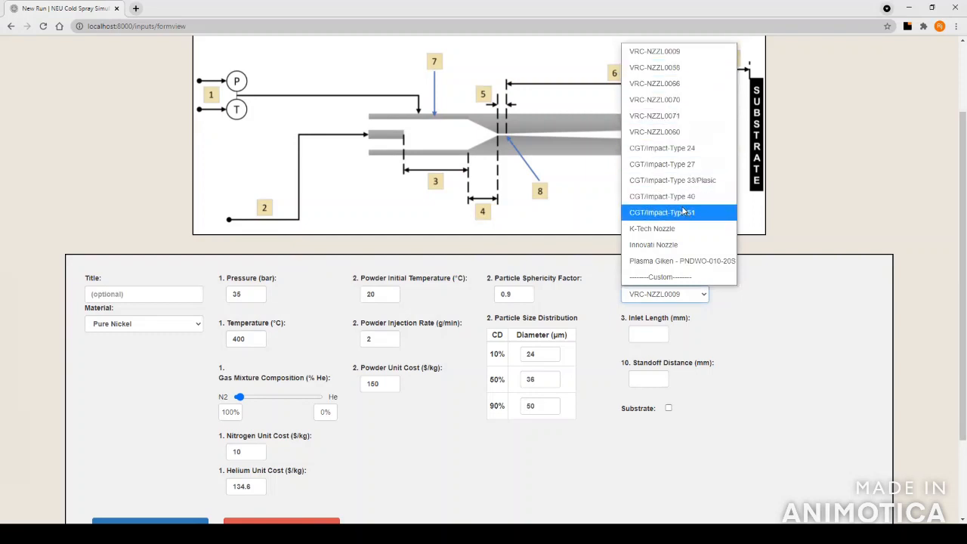
click(671, 277)
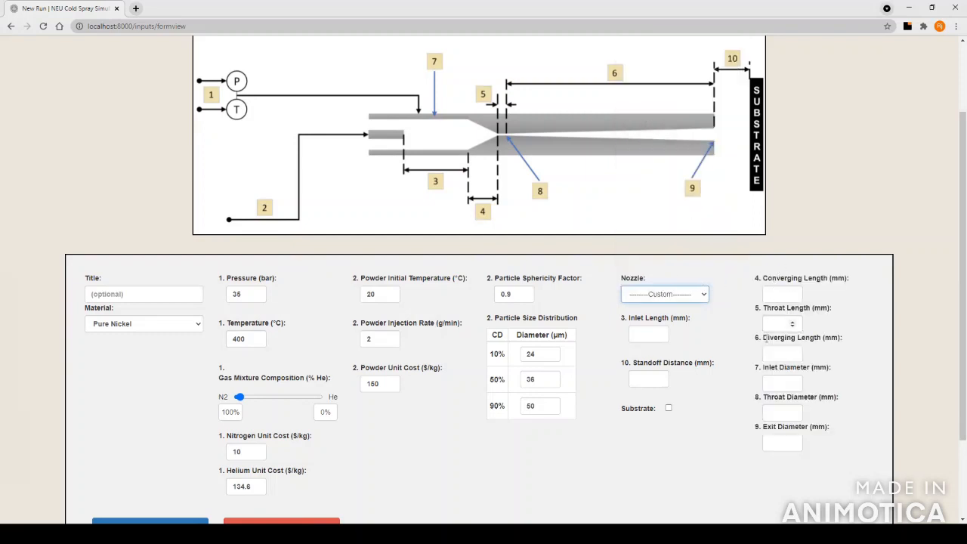
click(692, 297)
click(686, 52)
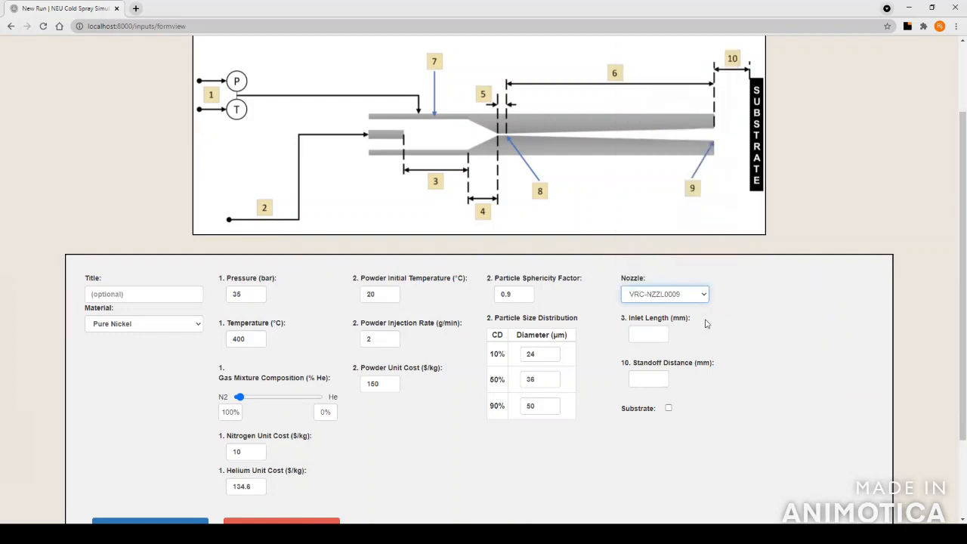
Set the inlet length and standoff distance to 25 mm each and include the substrate
click(644, 339)
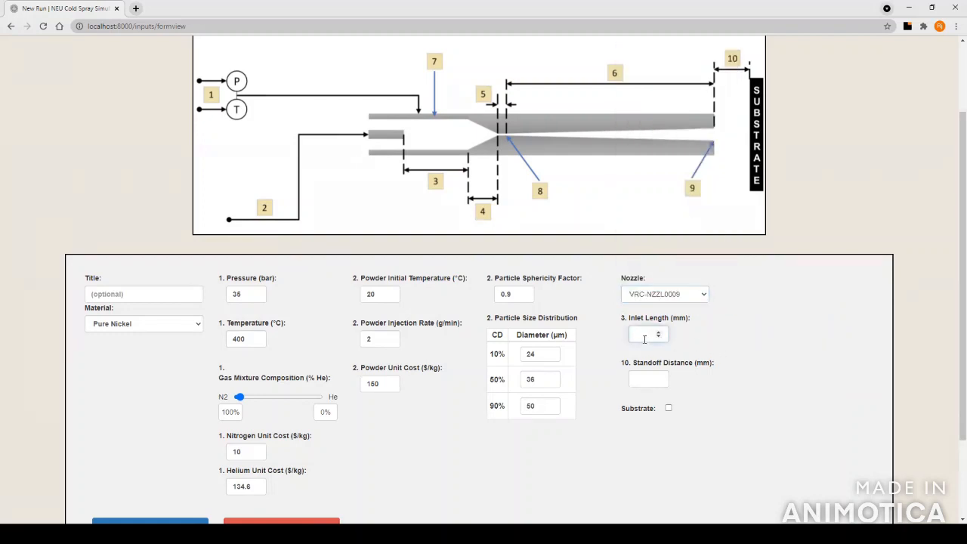
key(Tab)
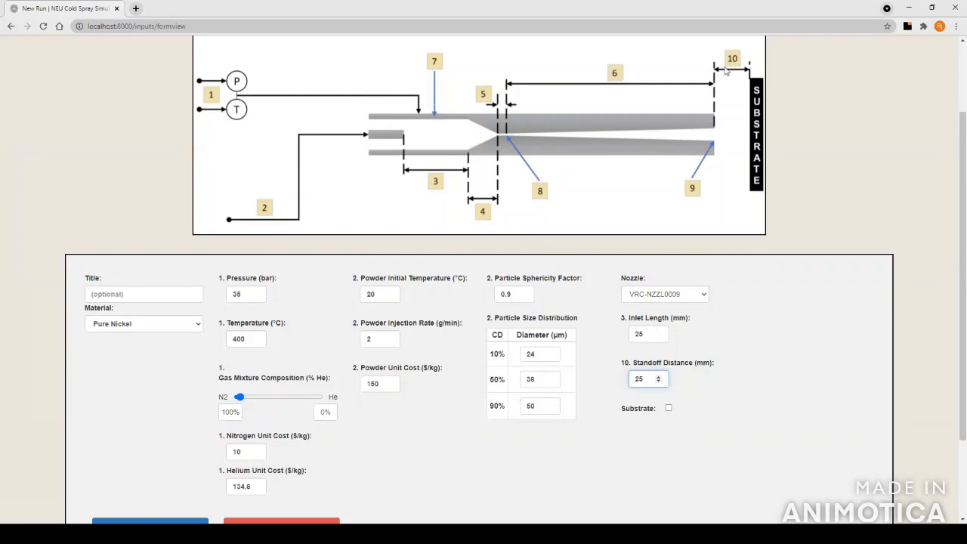
click(668, 409)
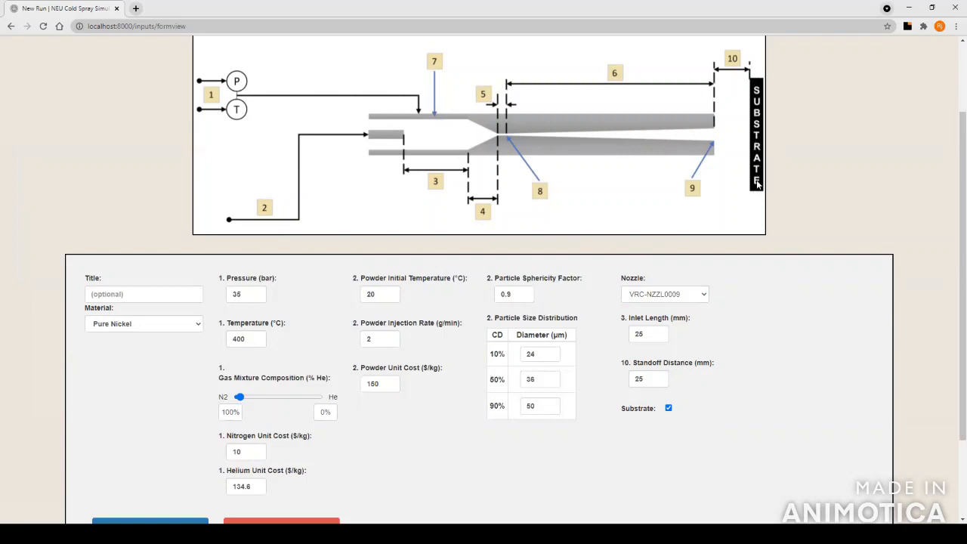
click(669, 410)
click(668, 409)
Title the run SimTest1 and run the simulation
scroll(644, 435, down, 1)
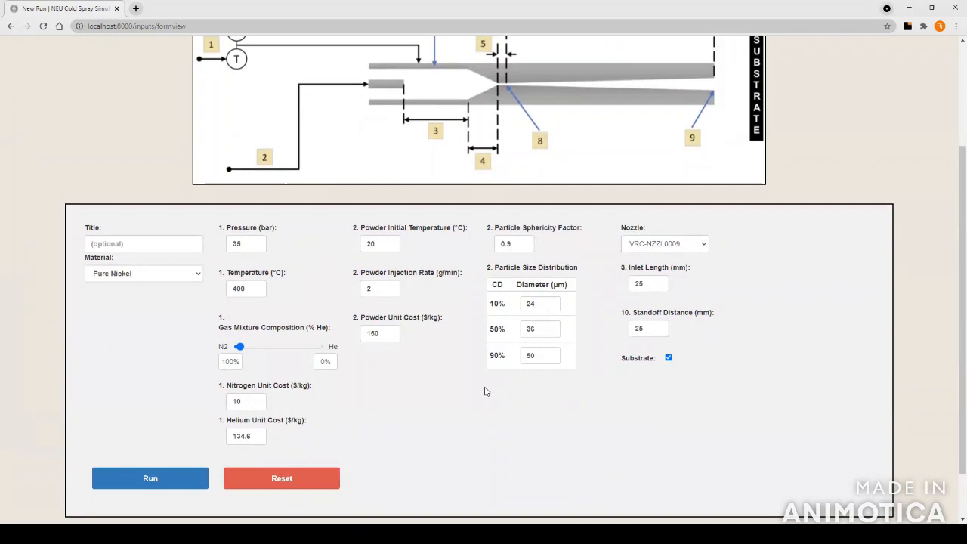
click(139, 244)
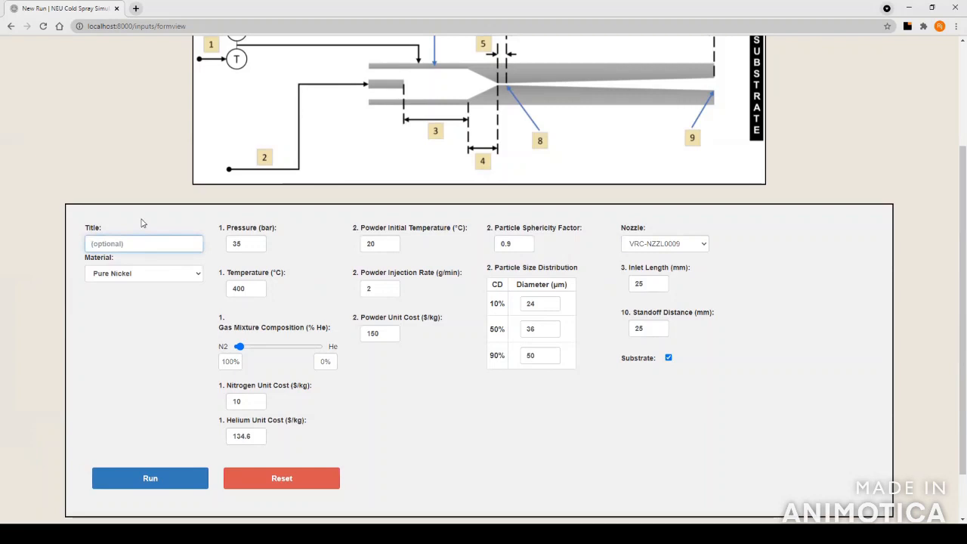
text(SimTest1)
click(127, 230)
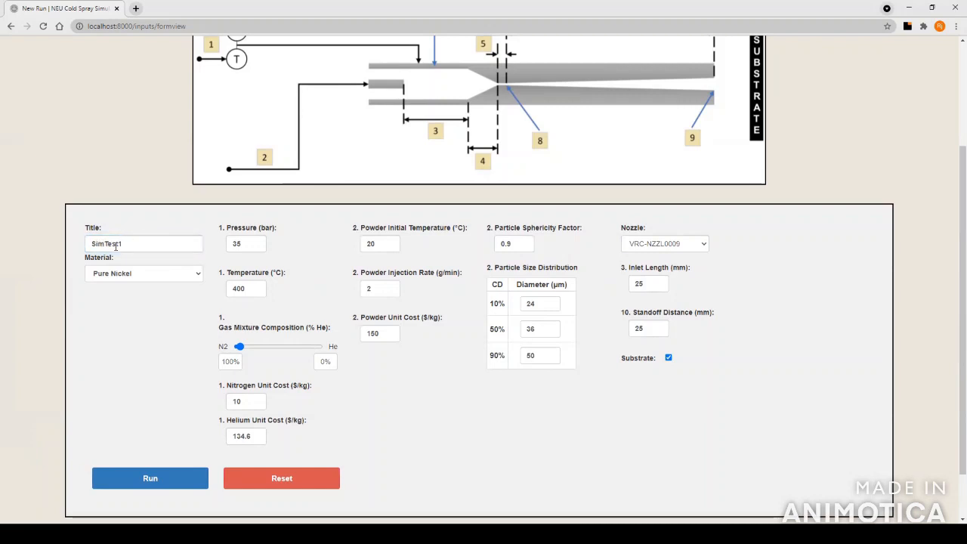
scroll(178, 336, down, 1)
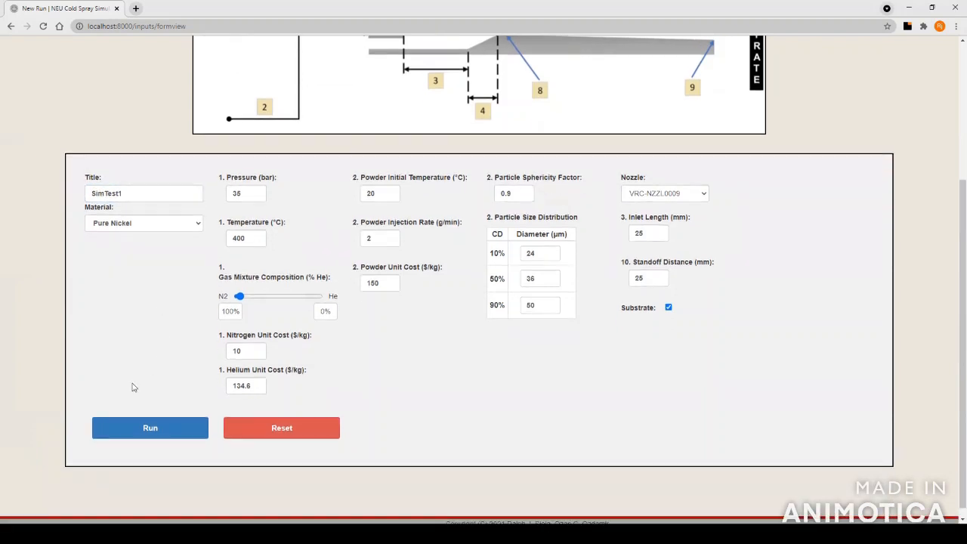
click(152, 427)
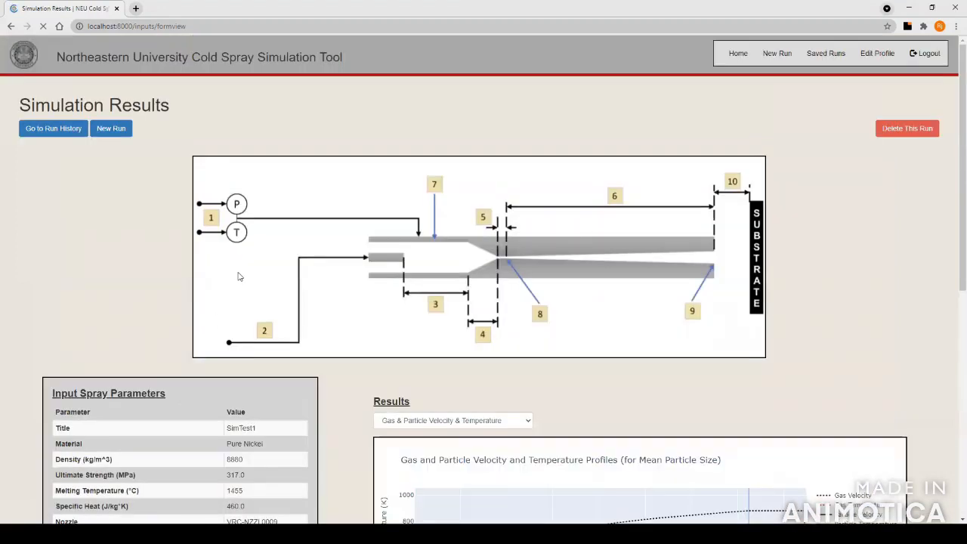
Review the input spray parameters of the SimTest1 run from the title down to the D90 size
scroll(238, 276, down, 2)
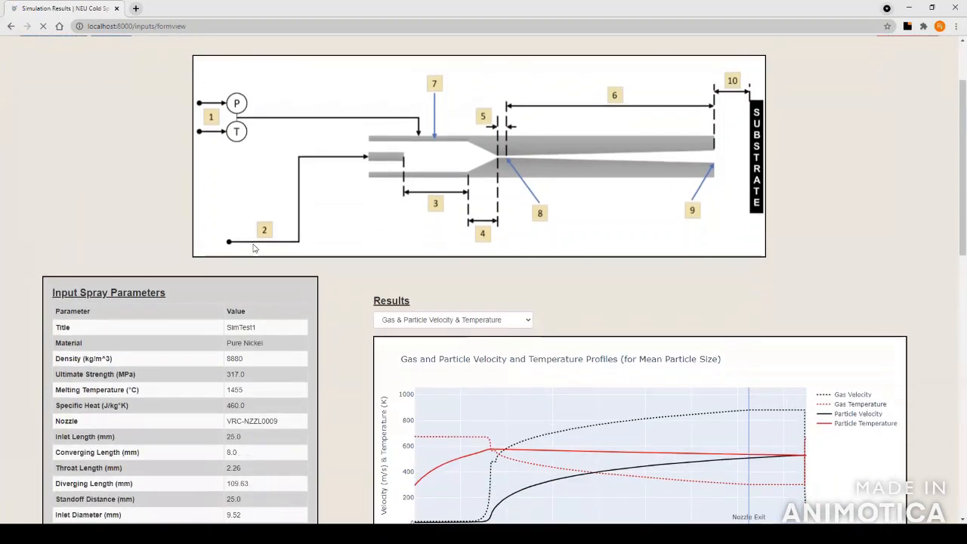
scroll(186, 249, down, 2)
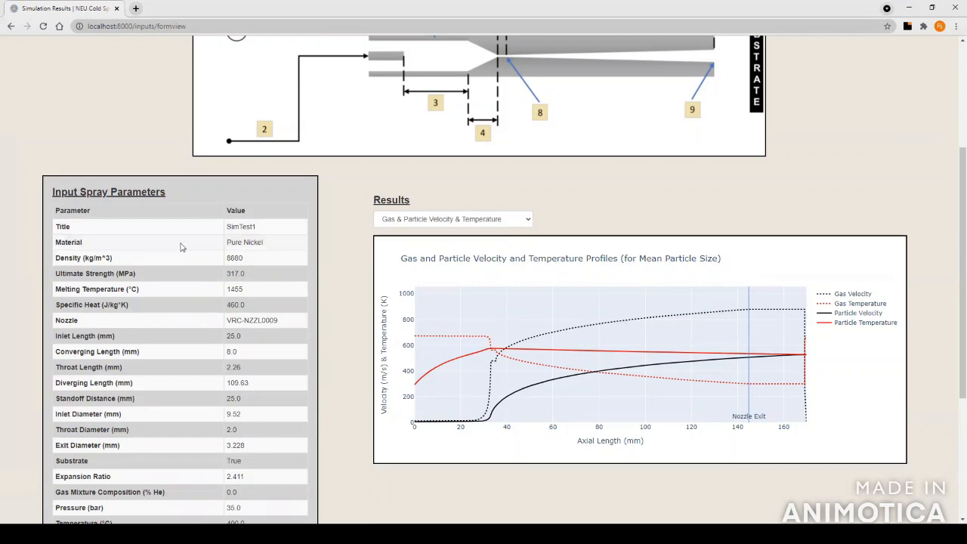
scroll(160, 316, down, 1)
scroll(154, 306, down, 2)
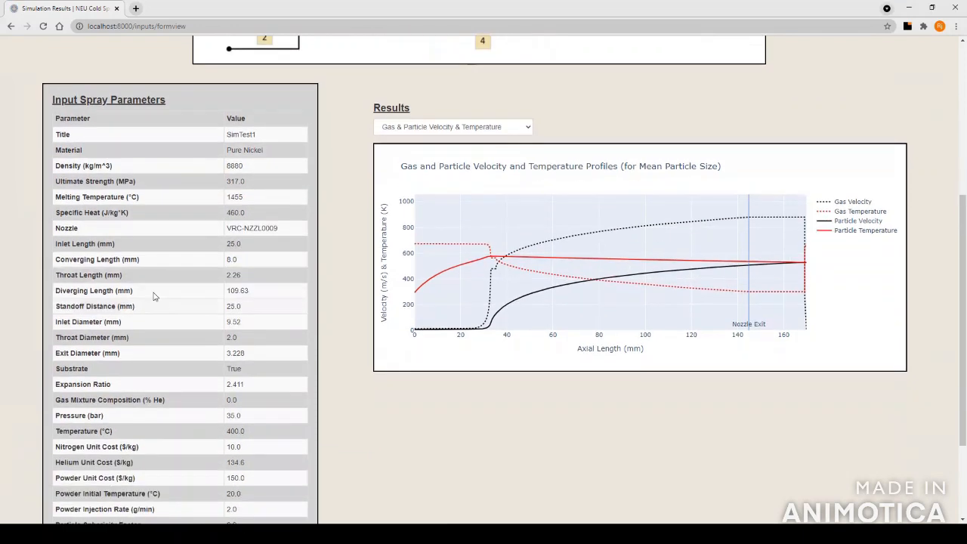
scroll(153, 325, down, 1)
scroll(154, 326, down, 1)
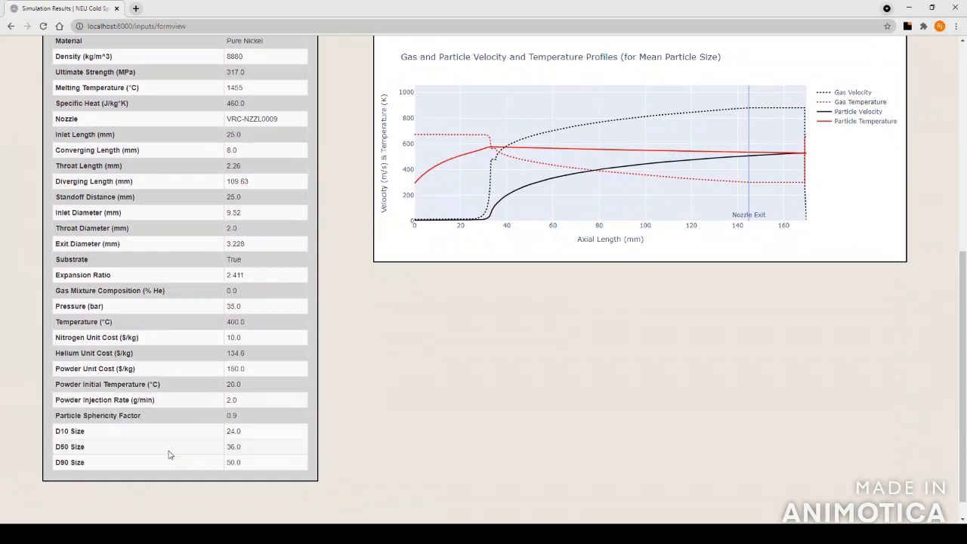
Zoom the gas and particle velocity and temperature plot to about 28–46 mm axial length, and restore the full range
scroll(345, 406, up, 4)
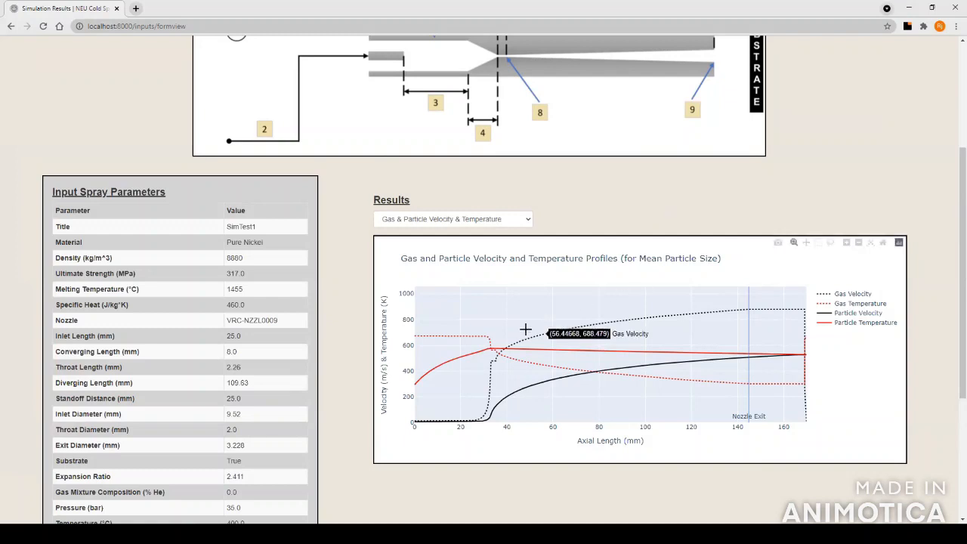
drag(477, 321, 521, 430)
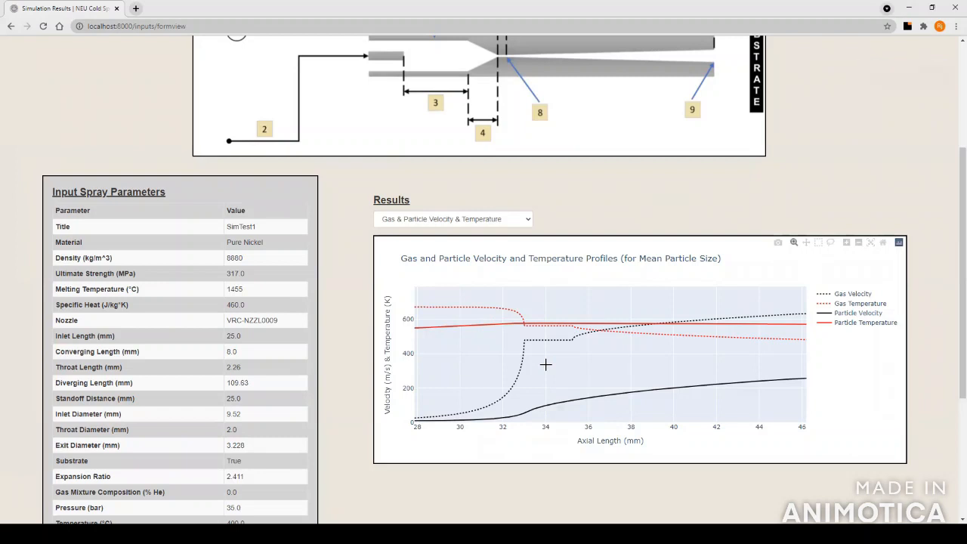
double_click(579, 350)
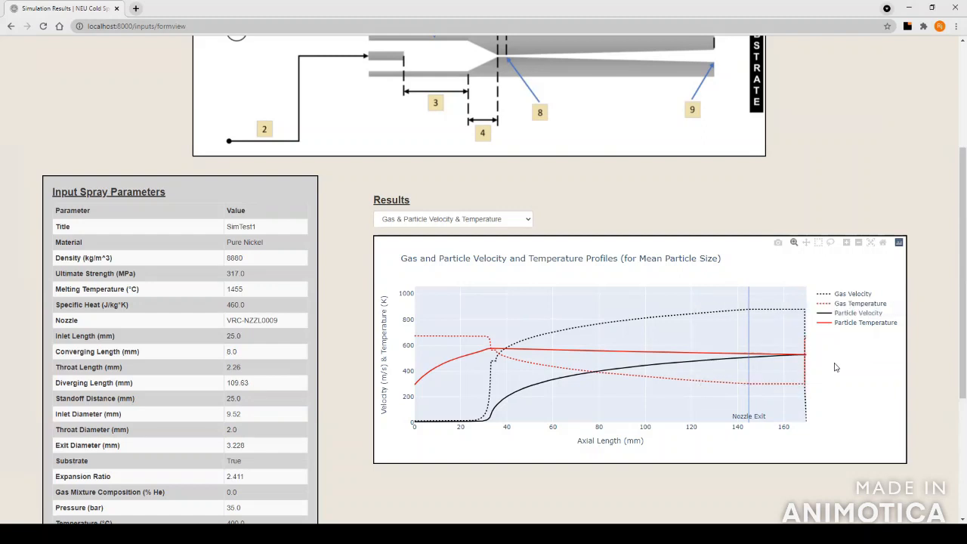
Display the Nozzle Profile result and the Gas Properties plots for the run
click(519, 222)
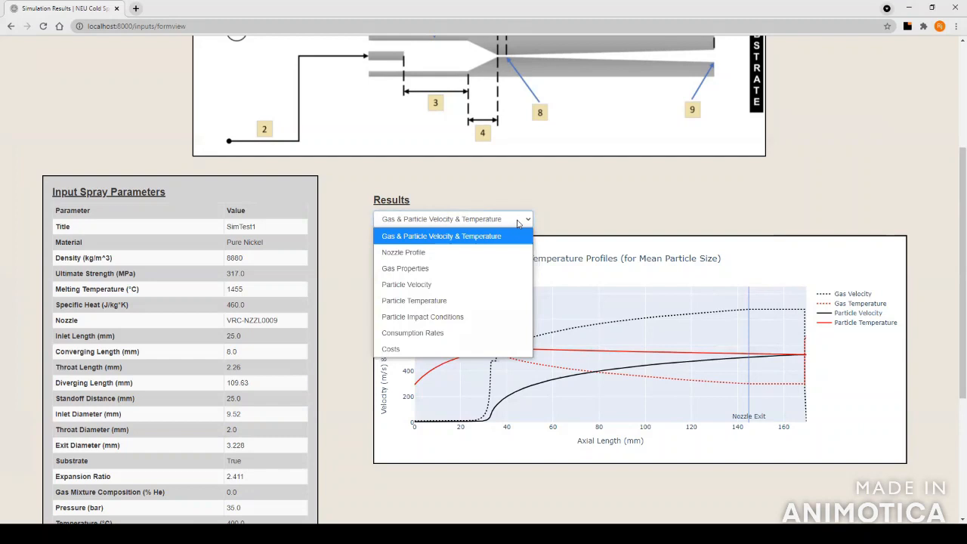
click(423, 254)
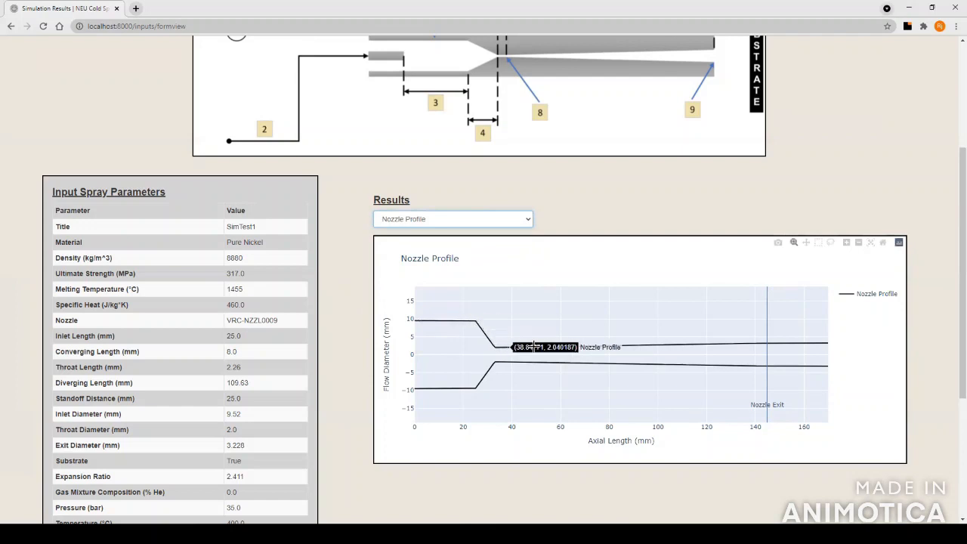
click(497, 221)
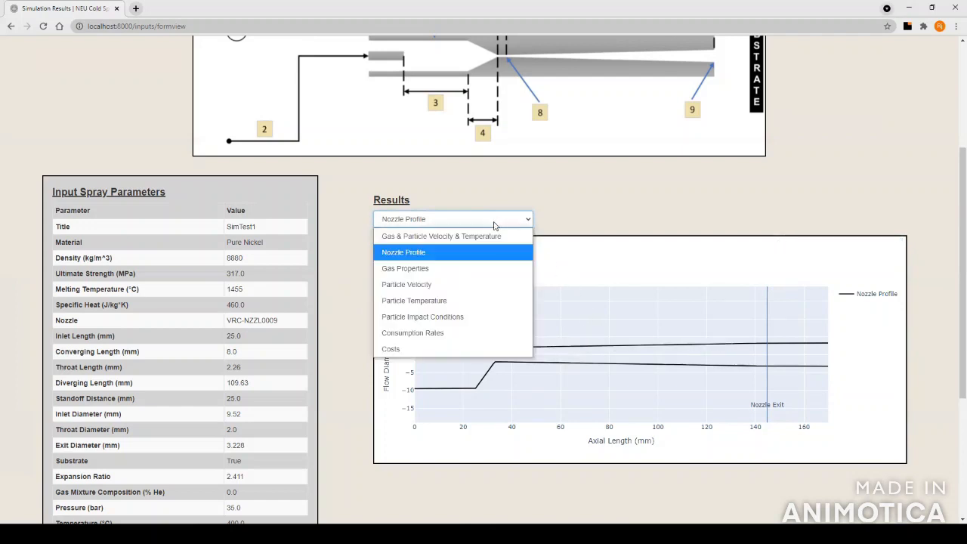
click(456, 269)
scroll(371, 287, down, 1)
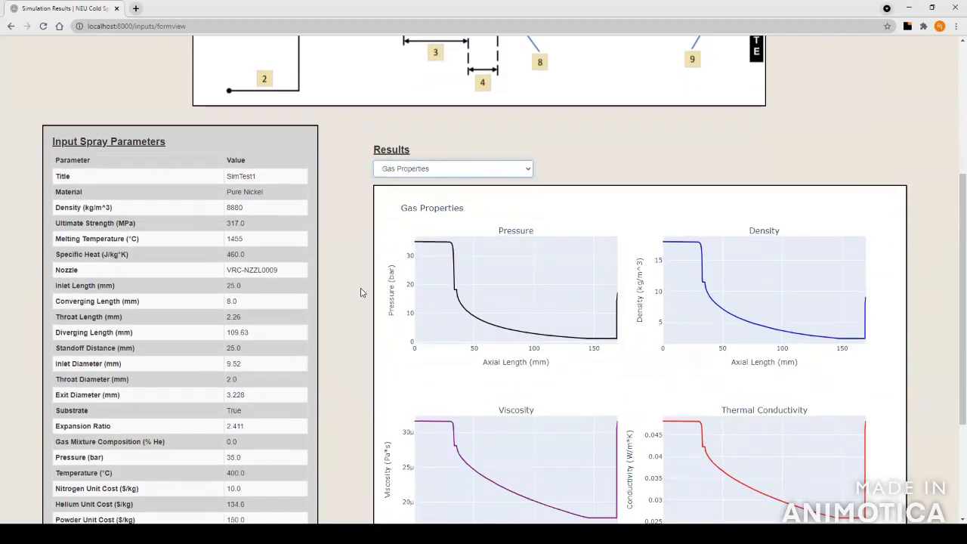
scroll(350, 290, down, 1)
scroll(350, 291, down, 1)
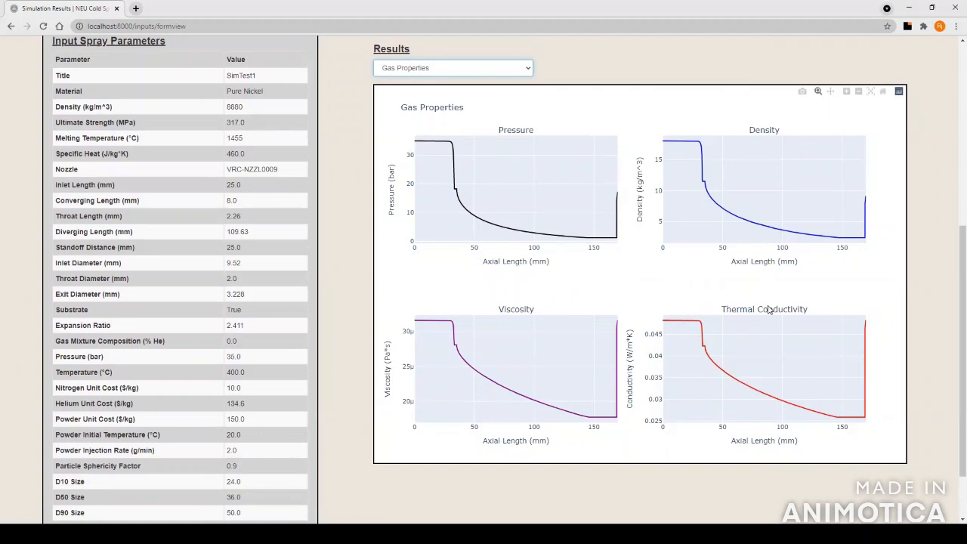
Display the Particle Velocity result followed by the Particle Temperature result
scroll(578, 209, up, 2)
click(444, 170)
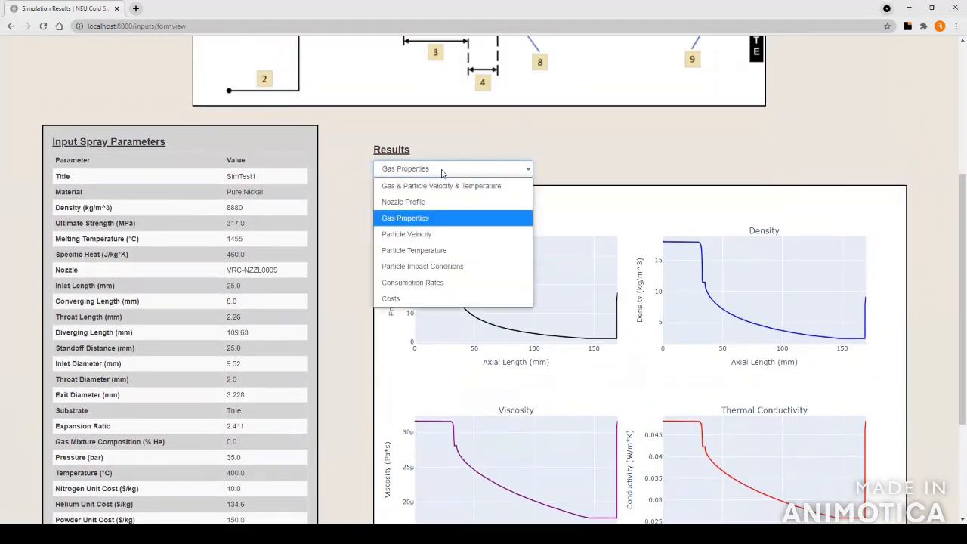
click(438, 235)
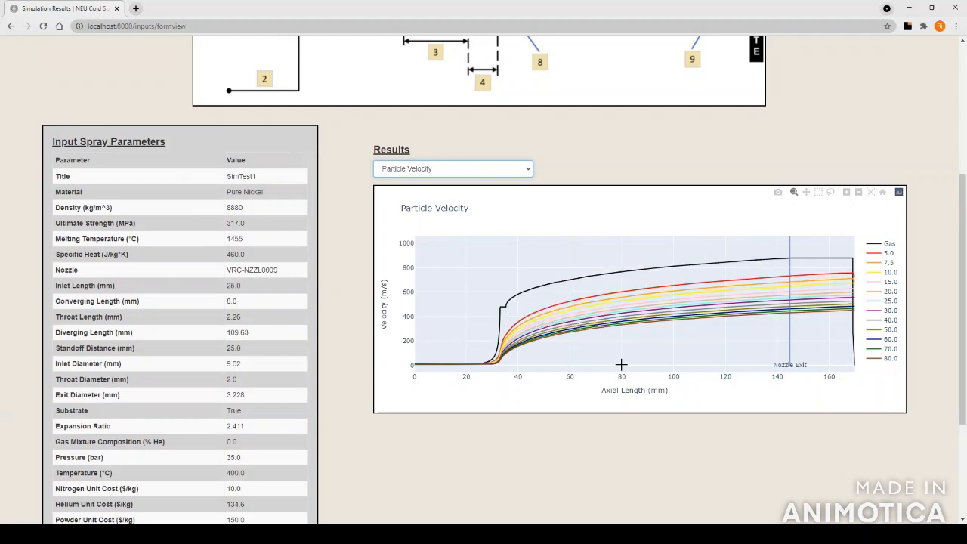
click(503, 171)
click(440, 251)
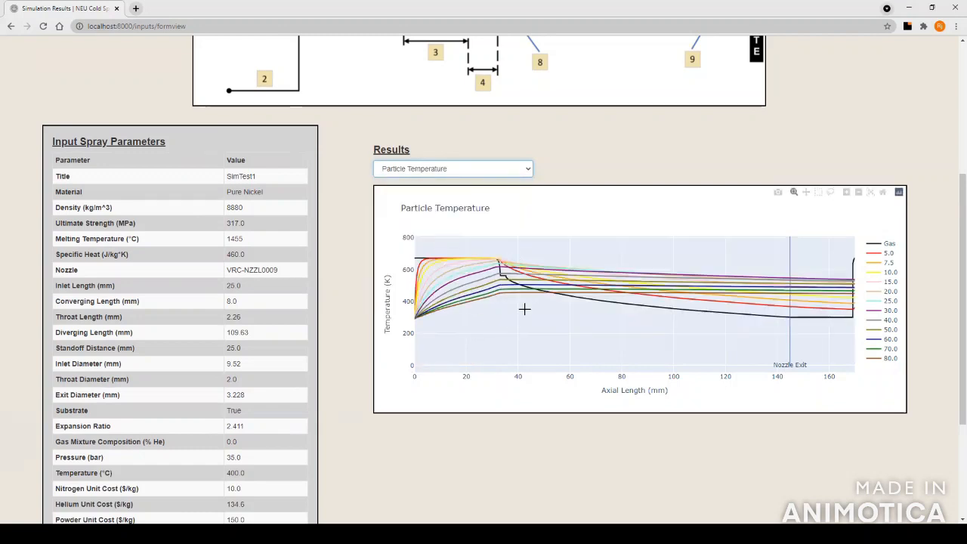
Display the Particle Impact Conditions result and the Consumption Rates chart
click(487, 173)
click(443, 264)
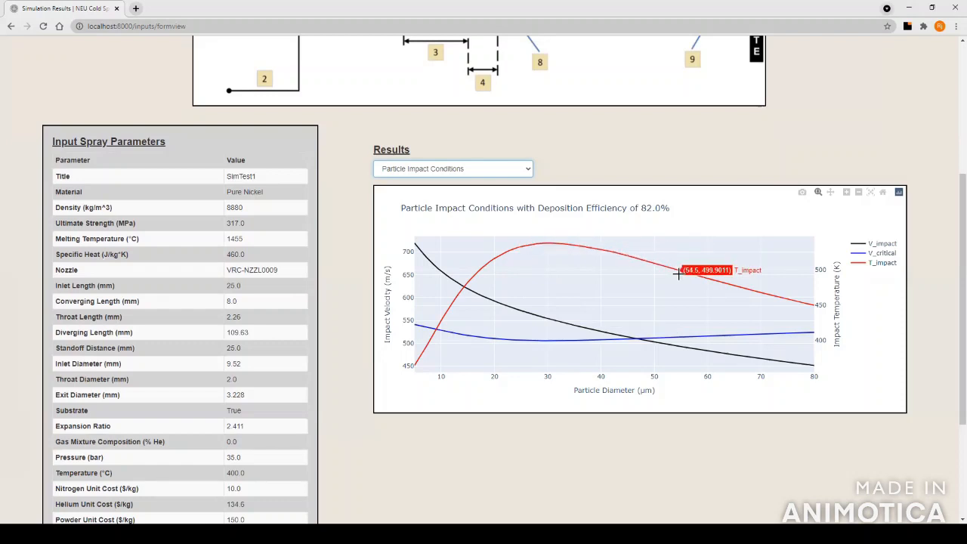
click(506, 171)
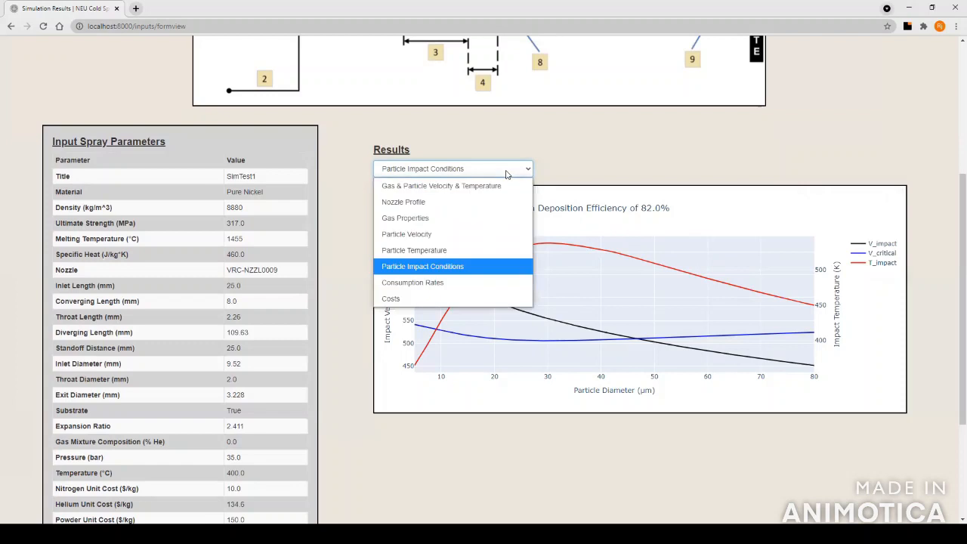
click(458, 285)
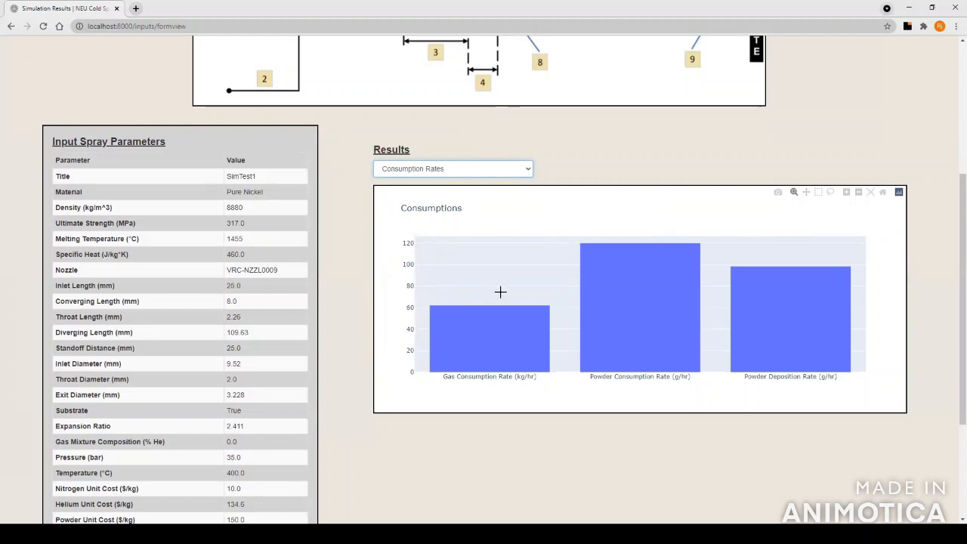
mouse_move(473, 360)
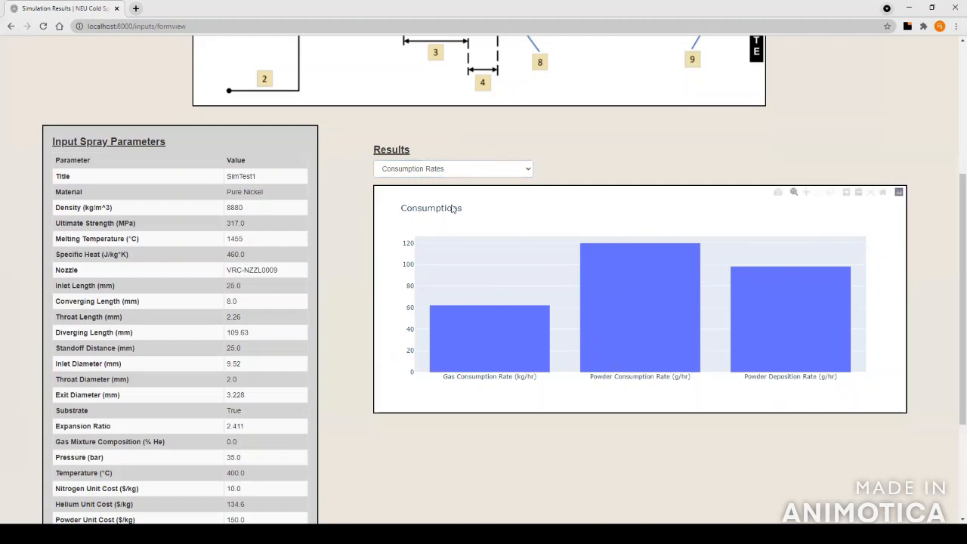
Display the Costs result and read the hourly powder, overall and gas costs from its bars
click(449, 171)
click(409, 300)
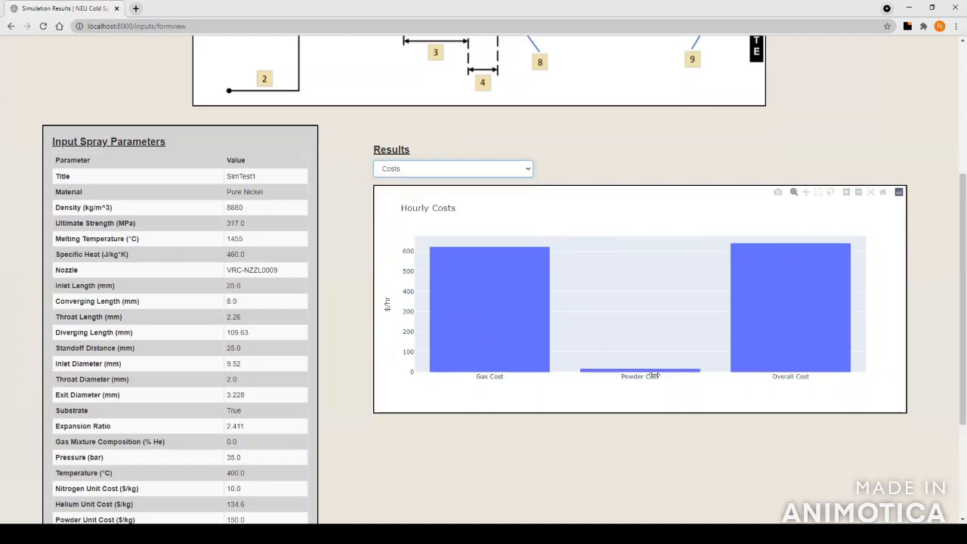
mouse_move(655, 371)
mouse_move(799, 310)
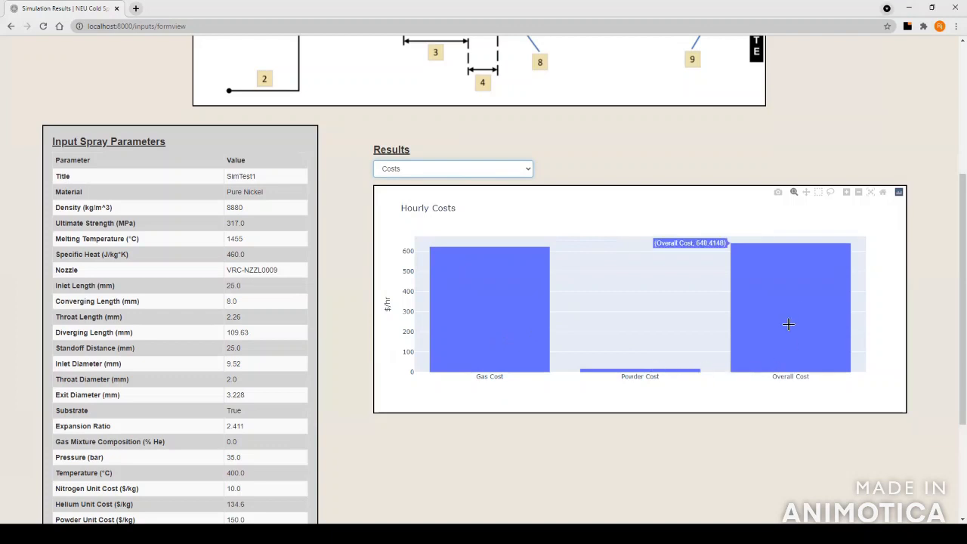
mouse_move(459, 346)
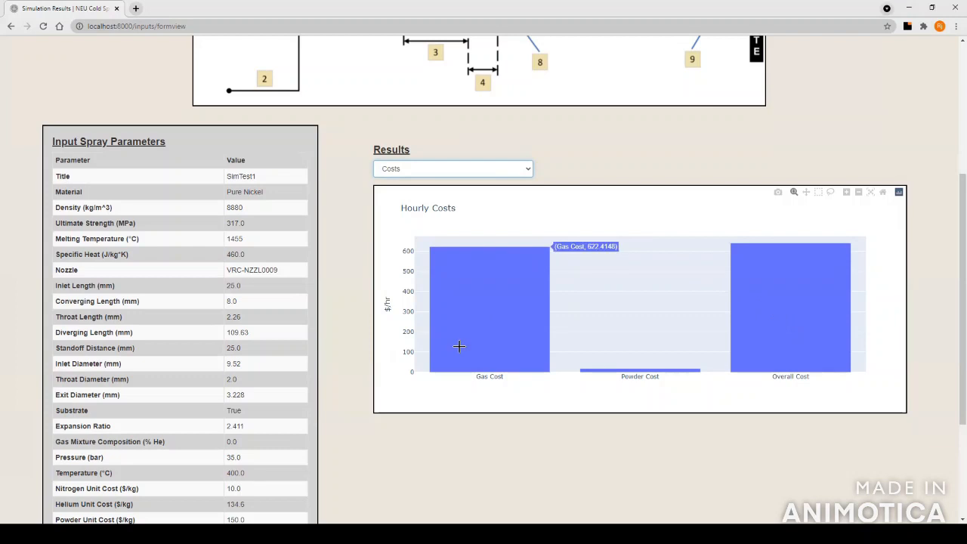
Open the run history from the SimTest1 results
scroll(338, 342, up, 1)
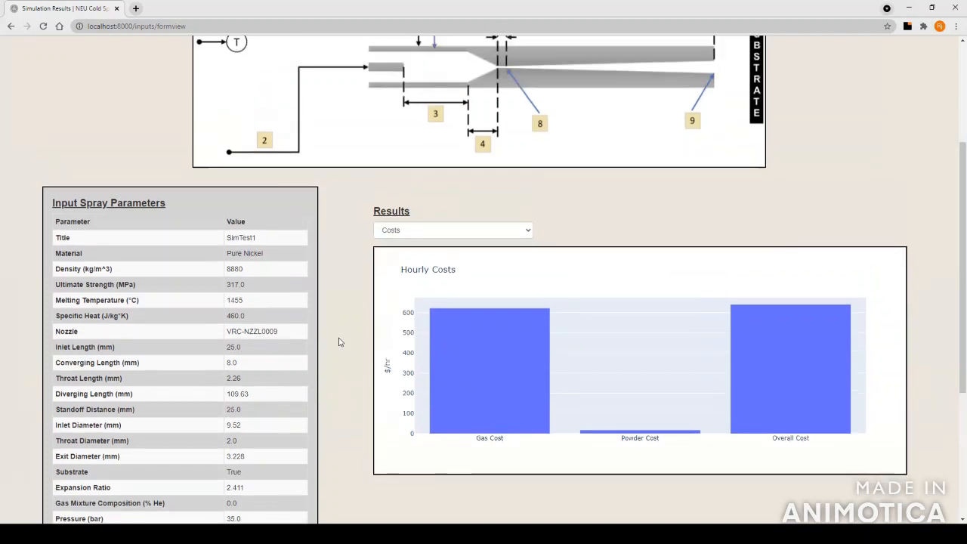
scroll(339, 342, up, 3)
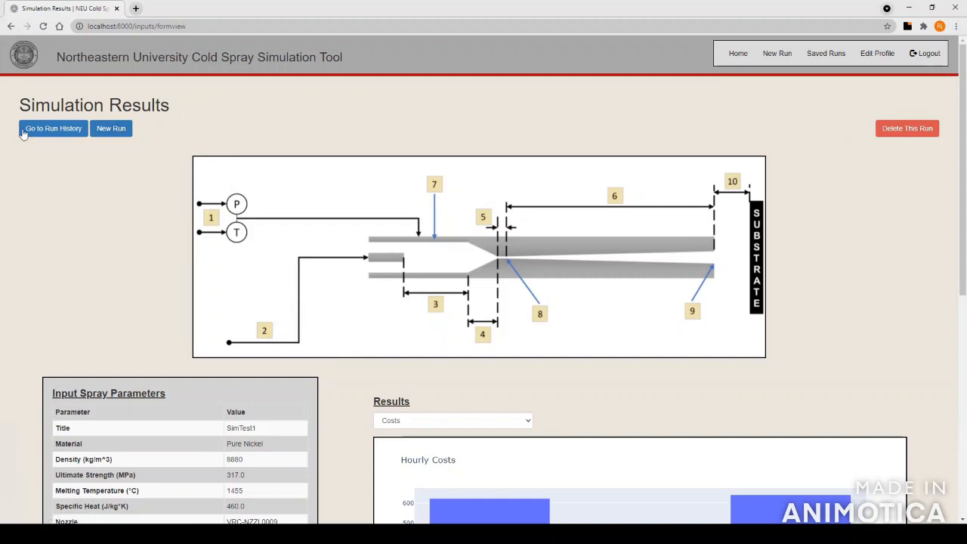
click(51, 133)
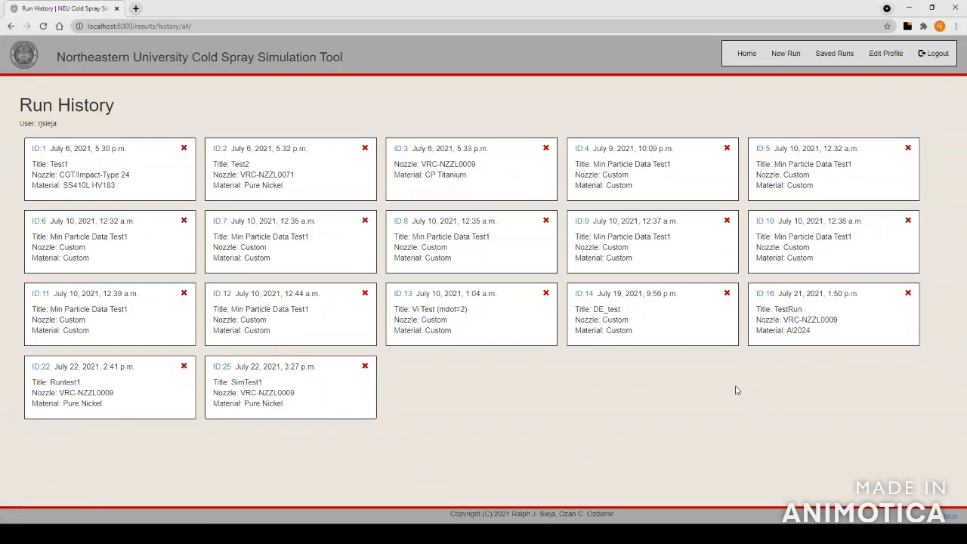
Open the saved DE_test run and examine its input parameters and velocity and temperature plot
click(578, 296)
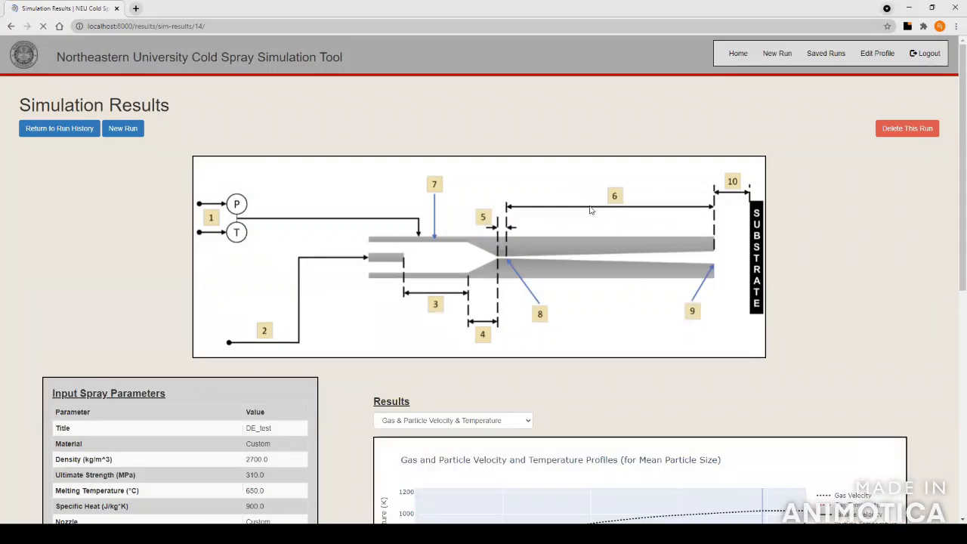
scroll(564, 212, down, 2)
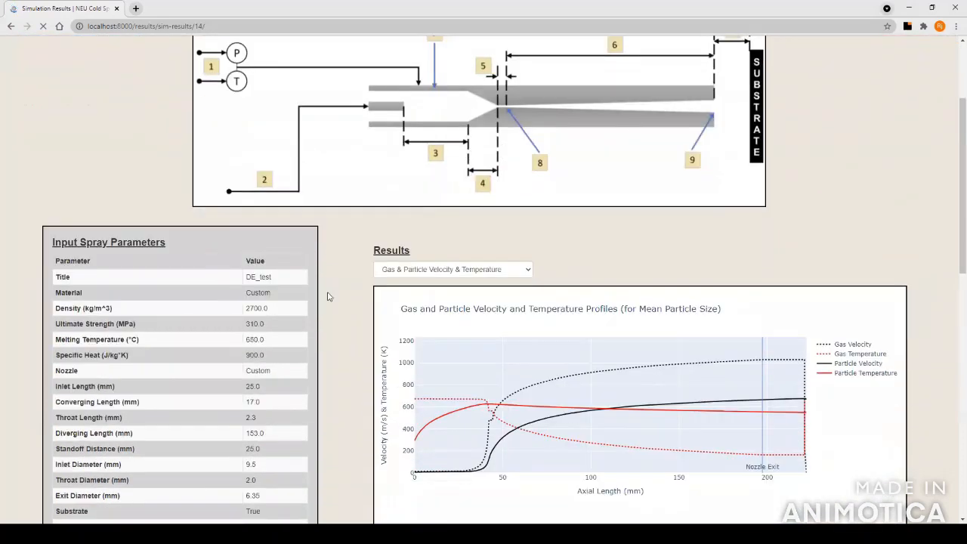
scroll(303, 286, down, 1)
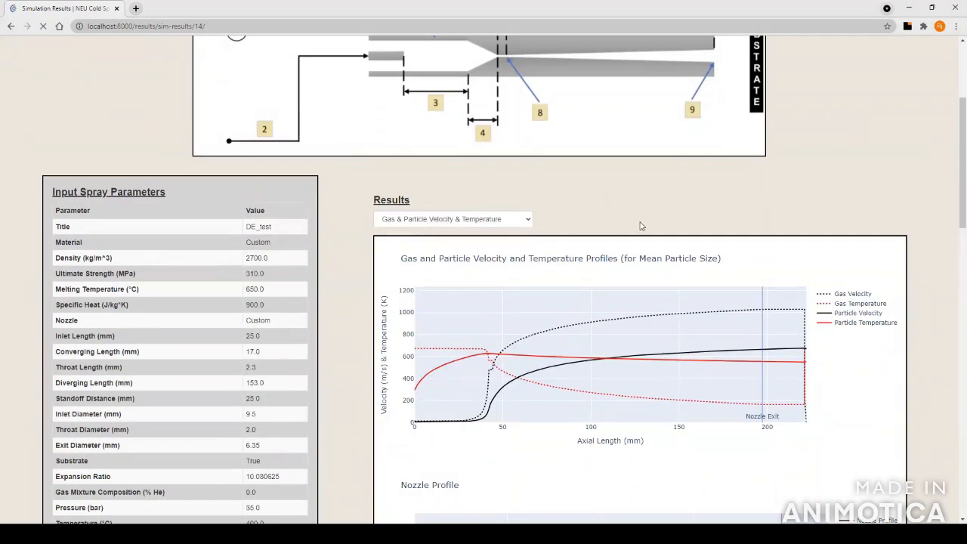
scroll(720, 240, up, 4)
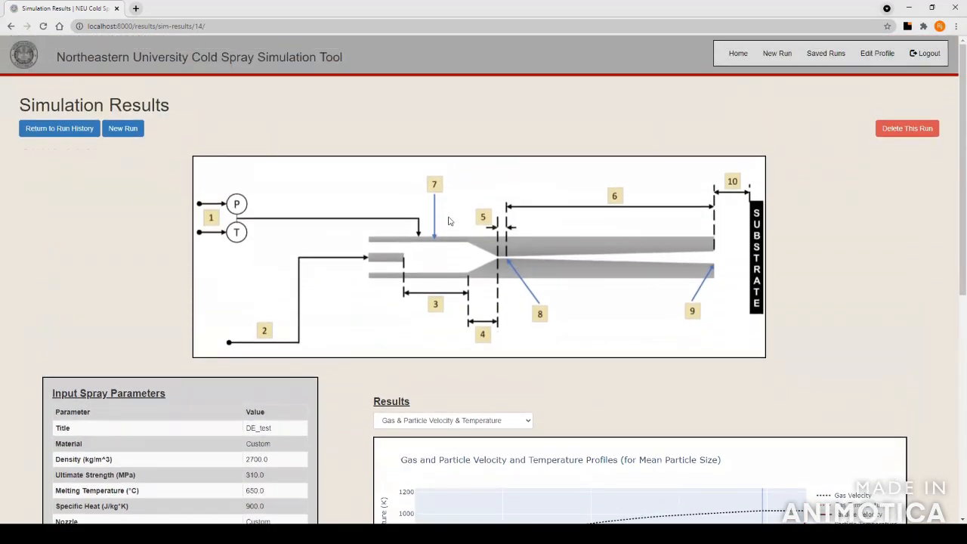
Return to the run history and permanently delete the DE_test run
click(51, 130)
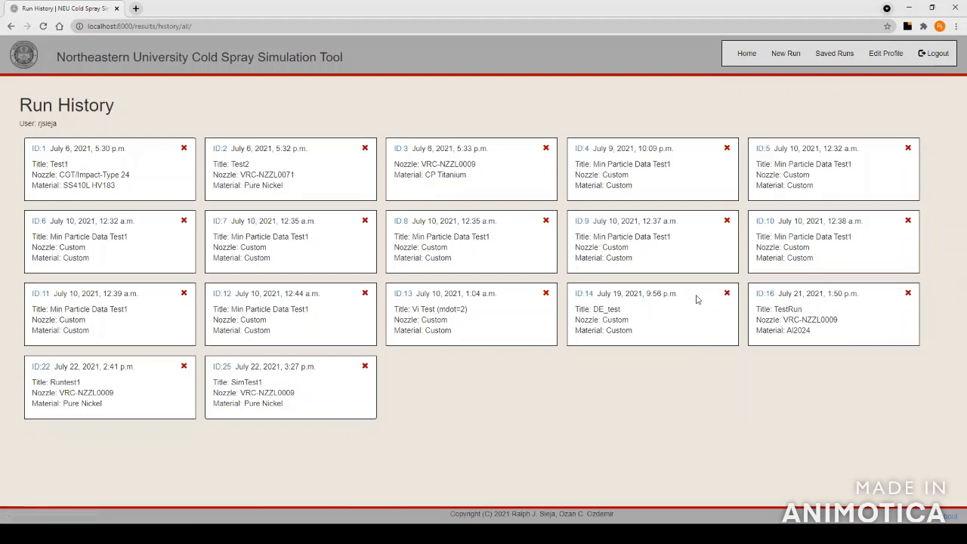
click(727, 295)
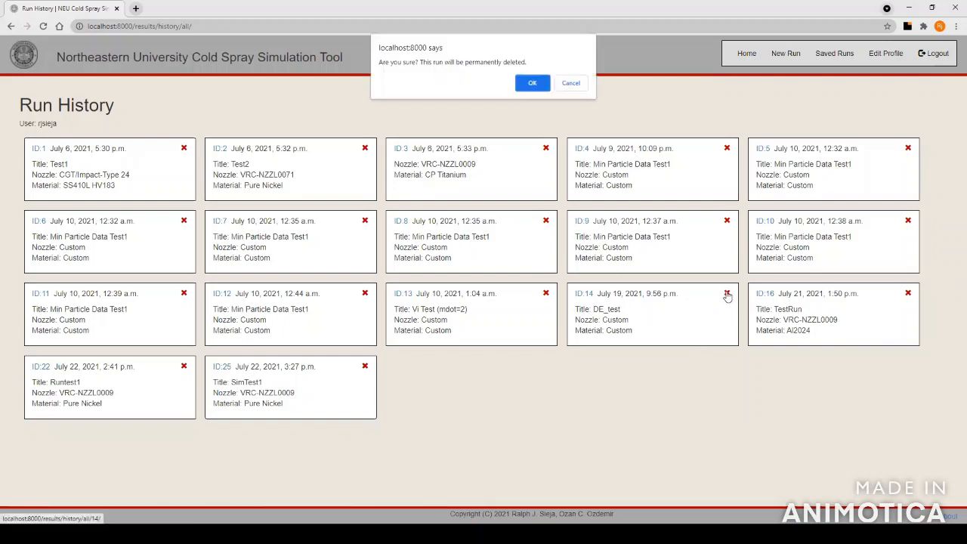
click(538, 83)
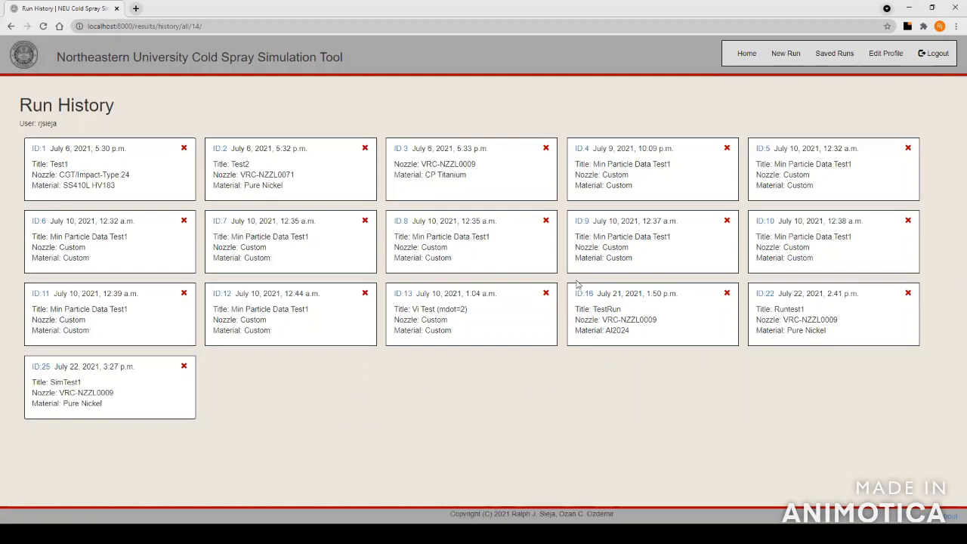
Open a blank new run form and look over its spray parameter fields
click(787, 56)
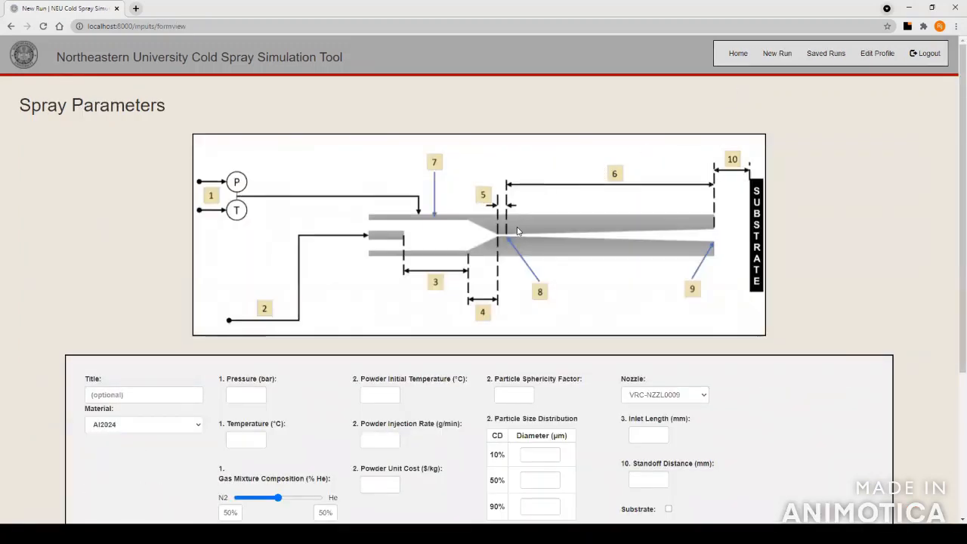
scroll(503, 360, down, 3)
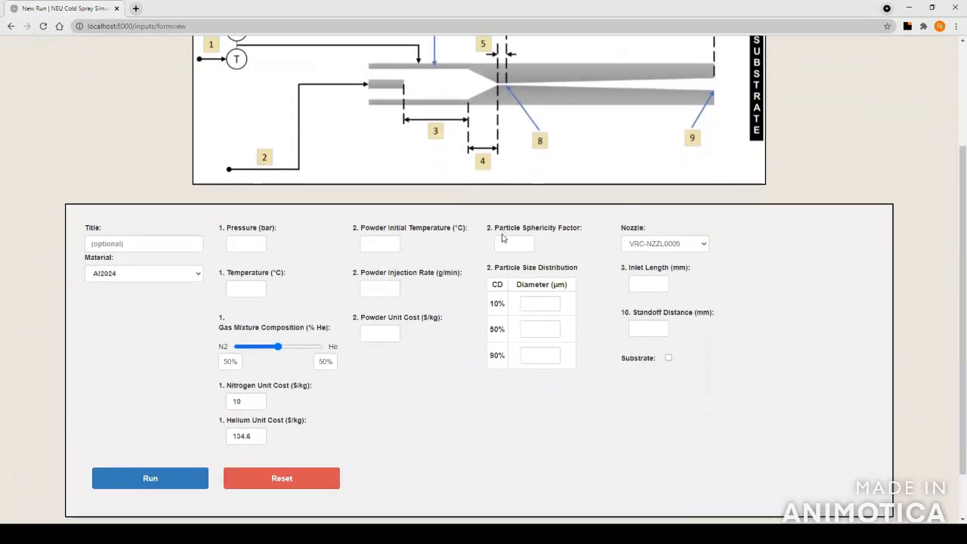
scroll(401, 395, up, 3)
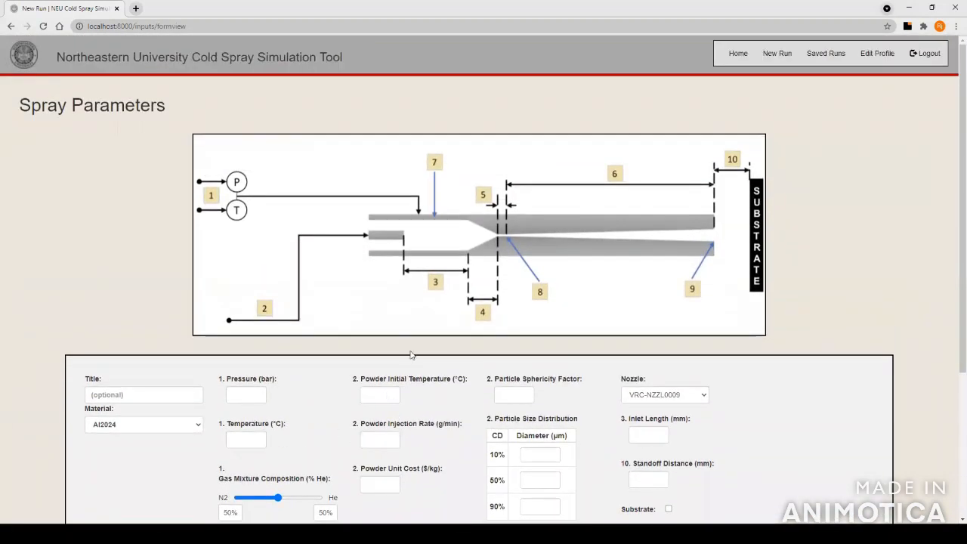